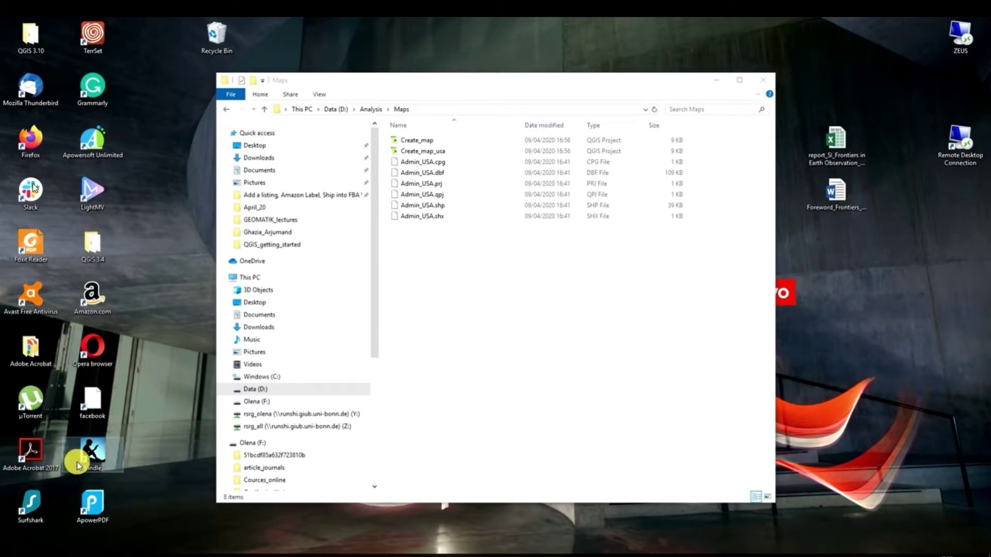
Launch QGIS Desktop 3.10.4 from the Windows Start search
click(37, 554)
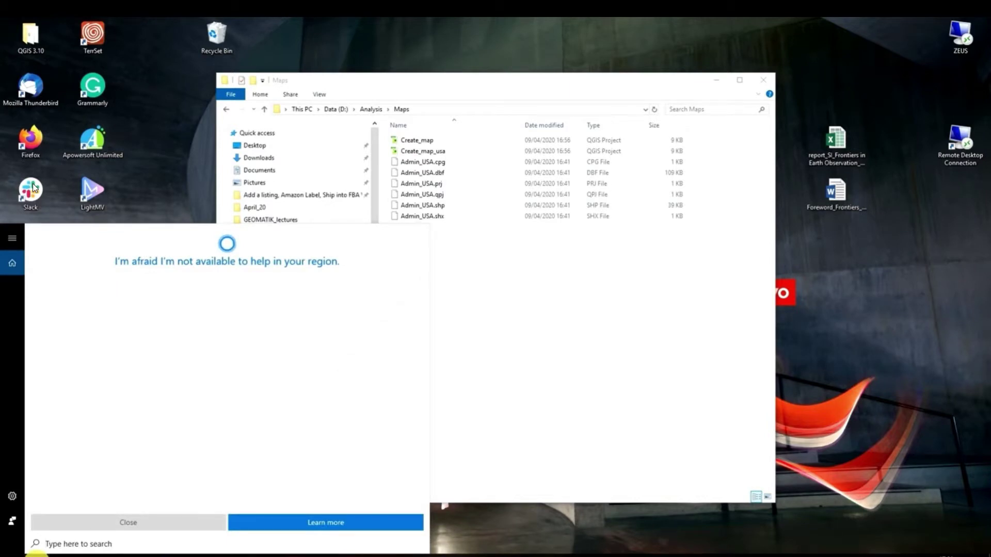
text(qgis)
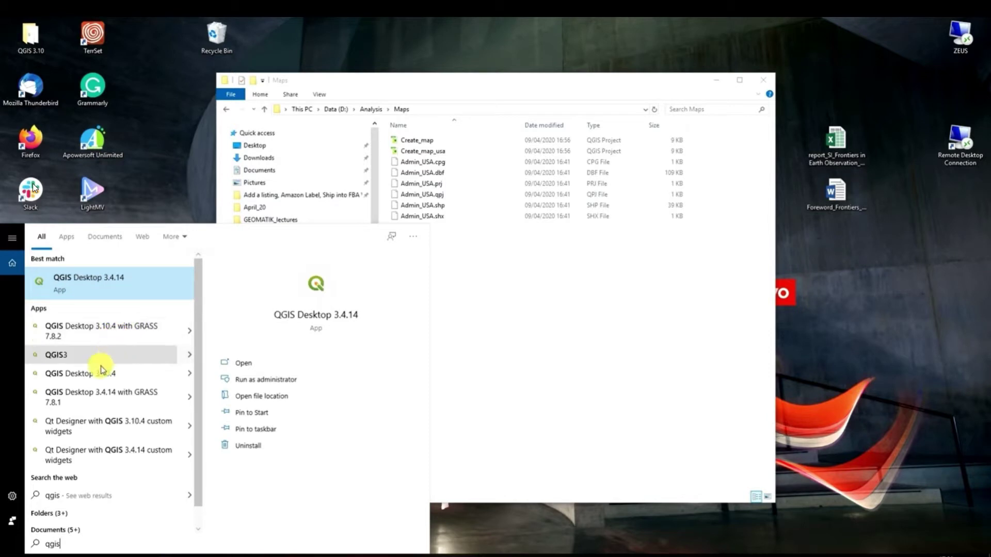
click(85, 377)
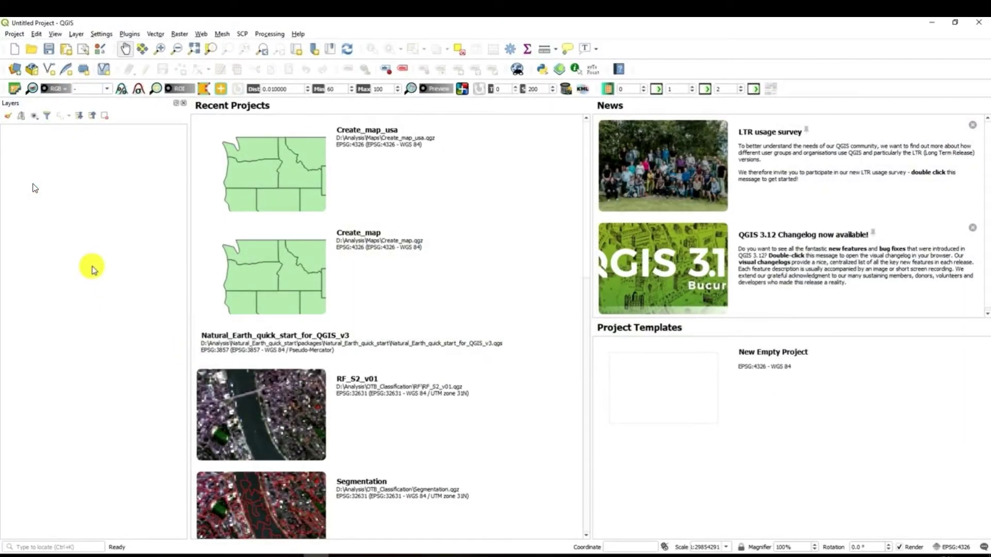
Create a new empty project and save it as Map_USA.qgz in D:\Analysis\Maps
click(14, 49)
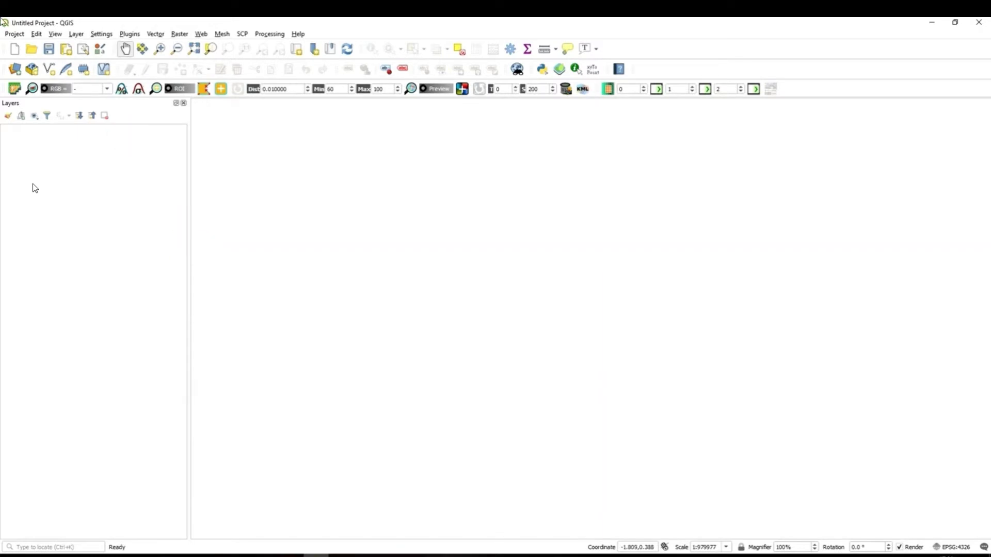
click(14, 34)
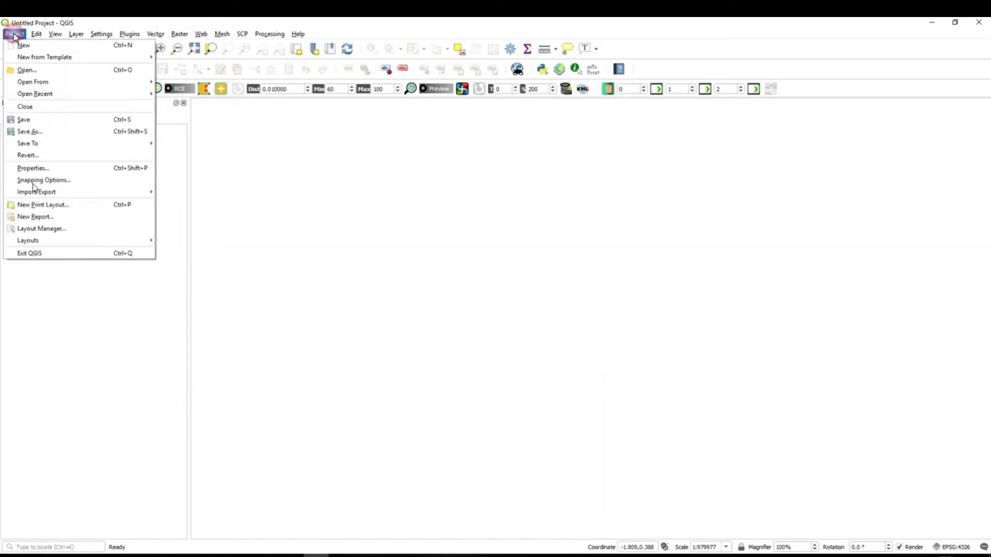
click(29, 131)
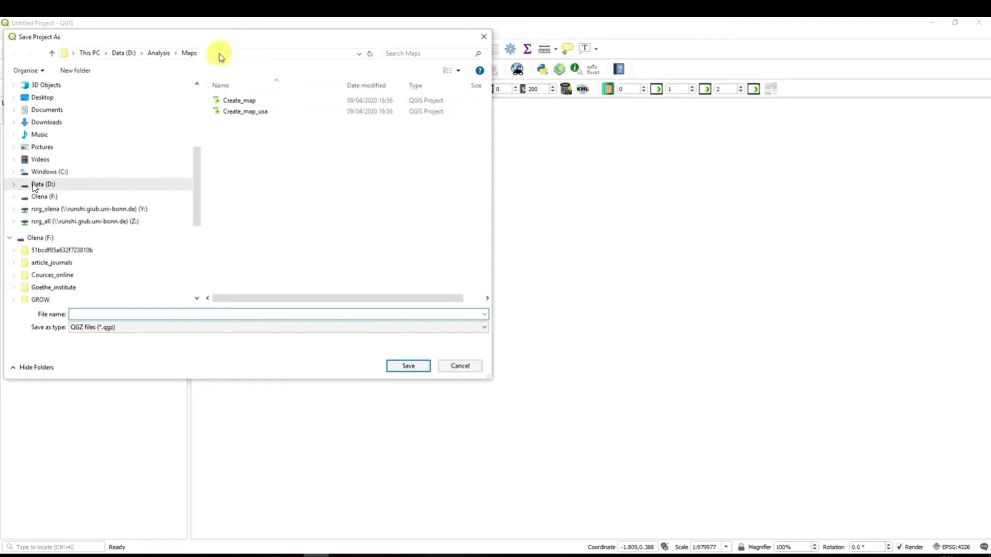
drag(250, 44, 433, 71)
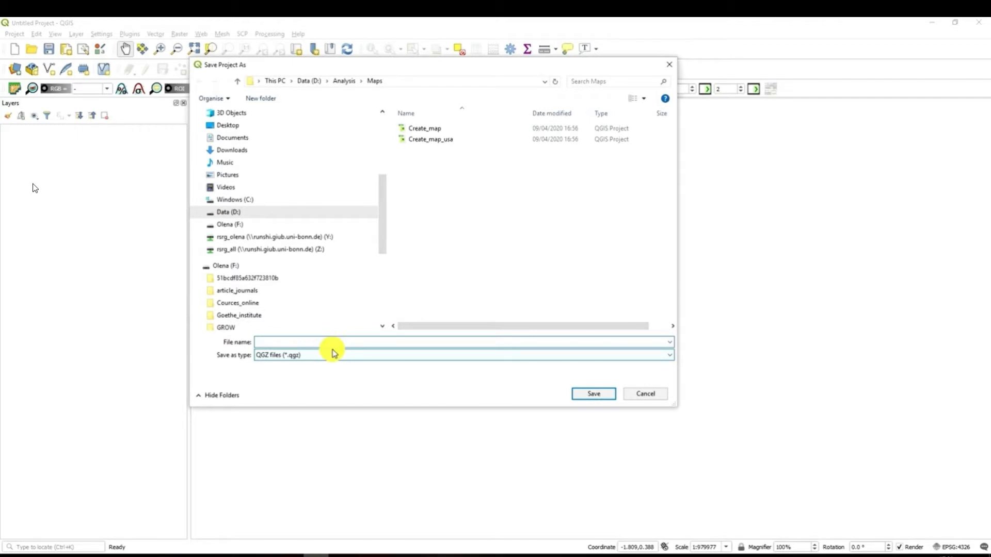
text(Map_USA)
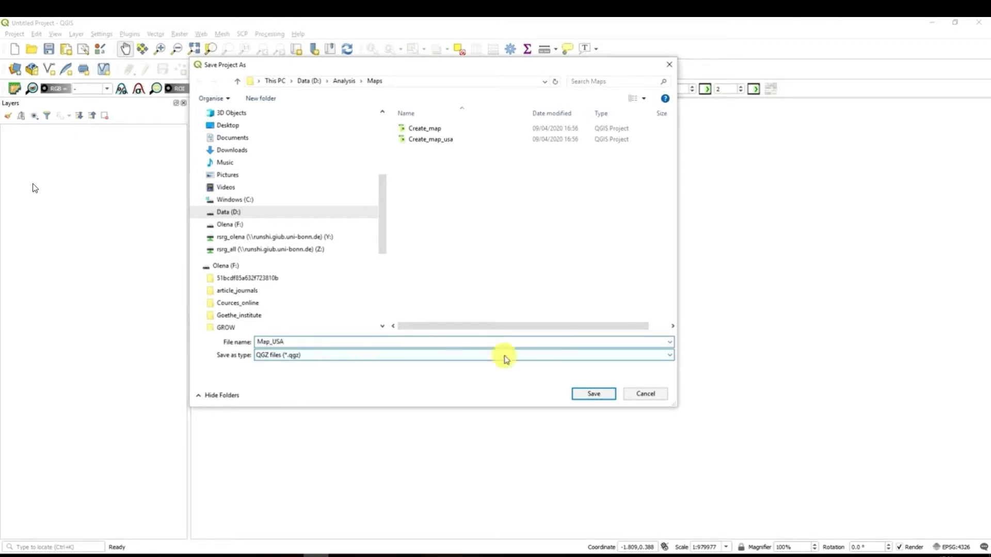
click(594, 394)
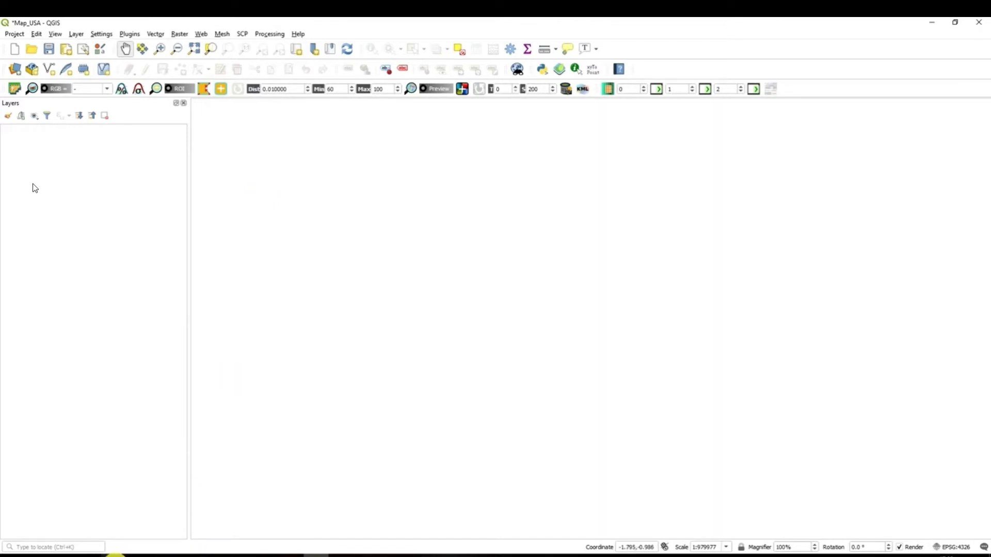
Drag Admin_USA.shp from D:\Analysis\Maps into the Layers panel to draw all US states
mouse_move(114, 556)
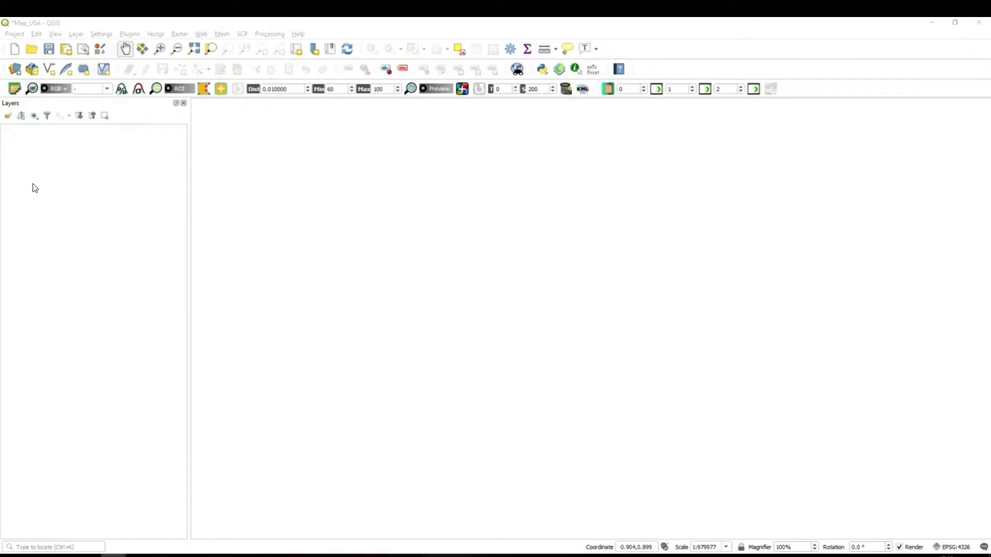
drag(707, 133, 696, 132)
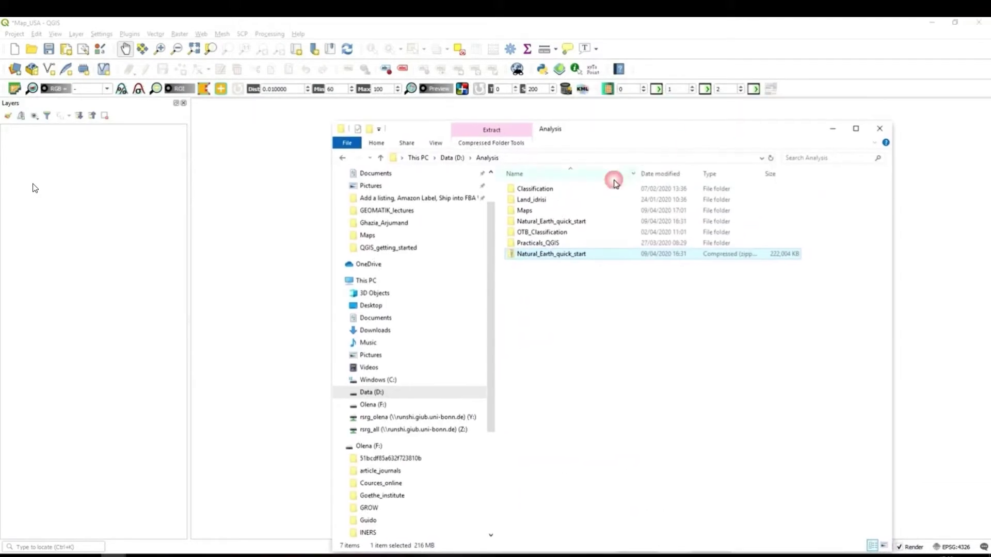
double_click(542, 210)
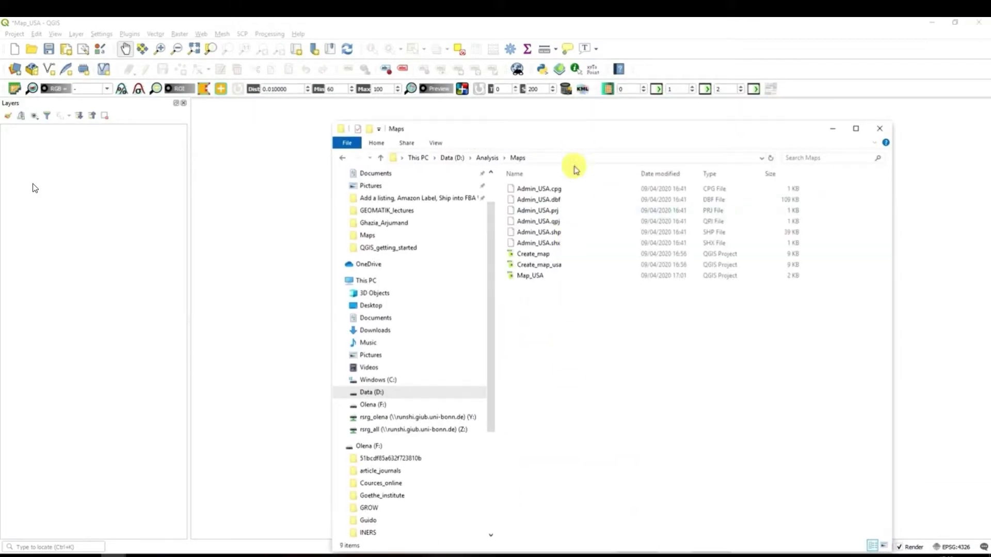
click(567, 233)
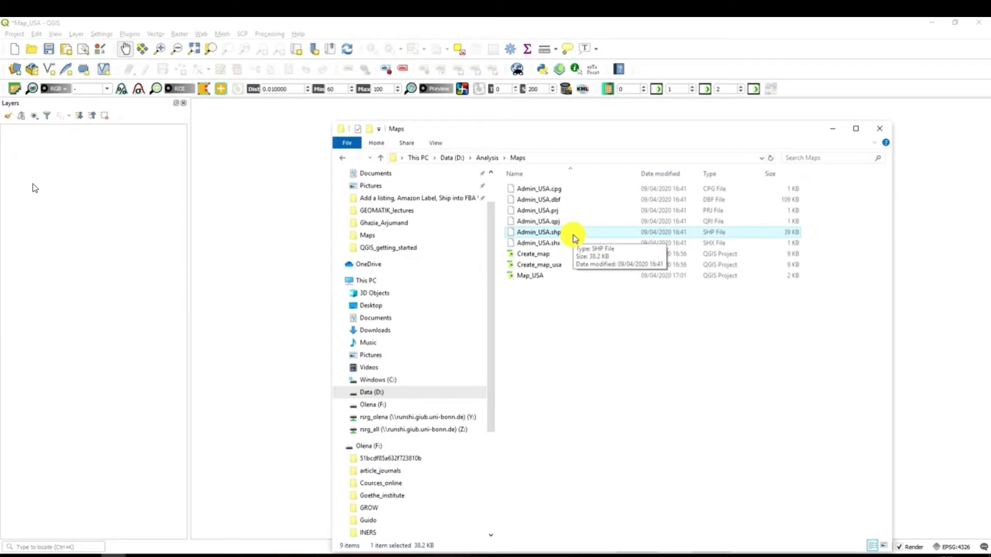
drag(572, 234, 100, 233)
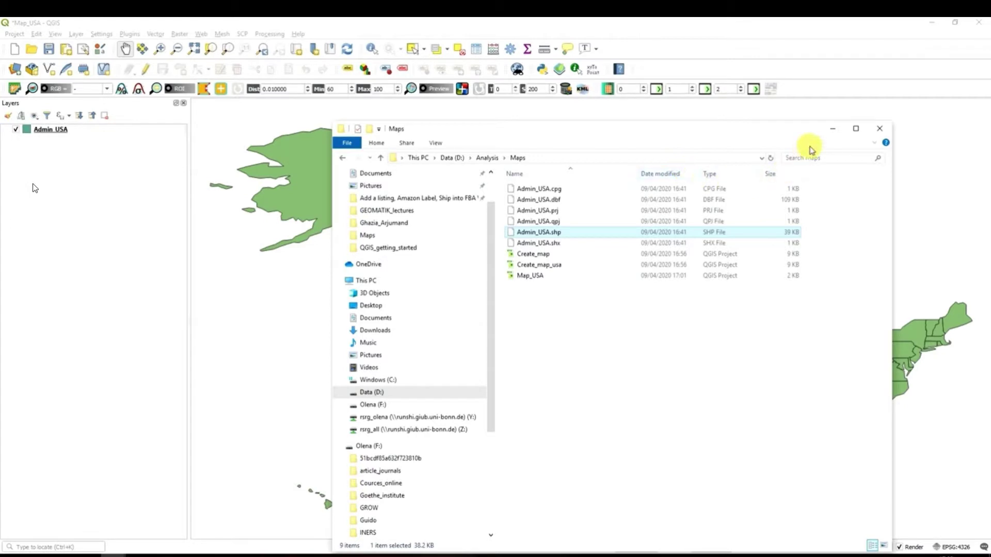
click(829, 130)
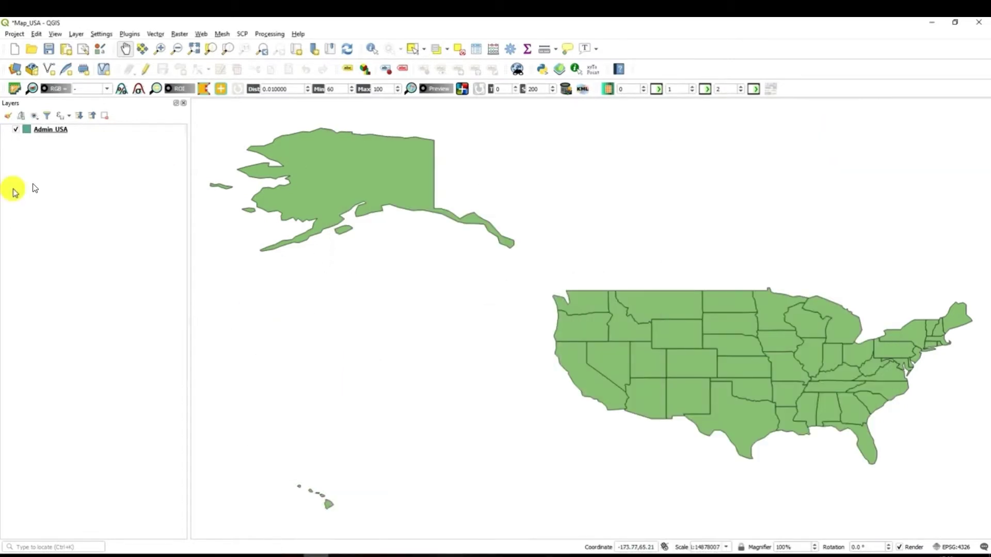
click(79, 34)
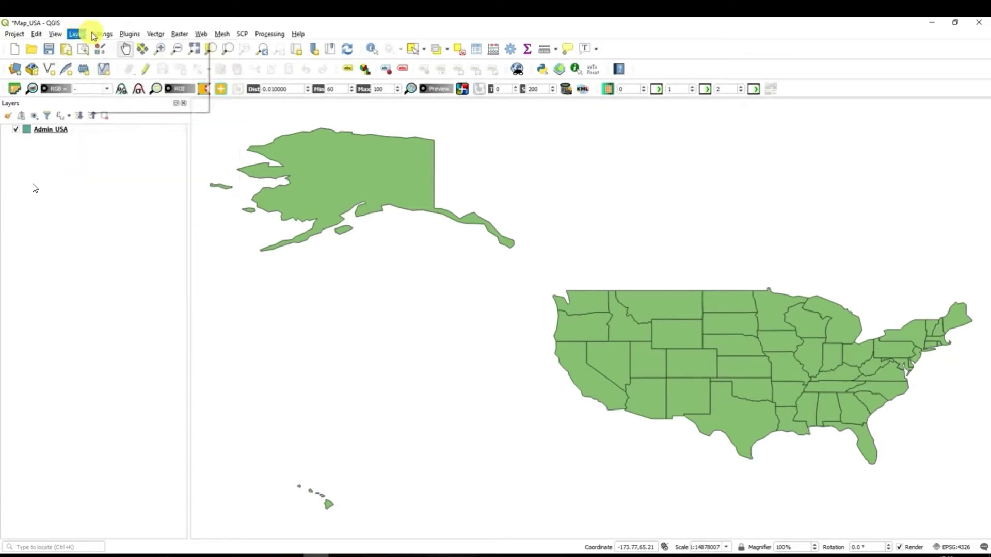
mouse_move(126, 37)
mouse_move(75, 36)
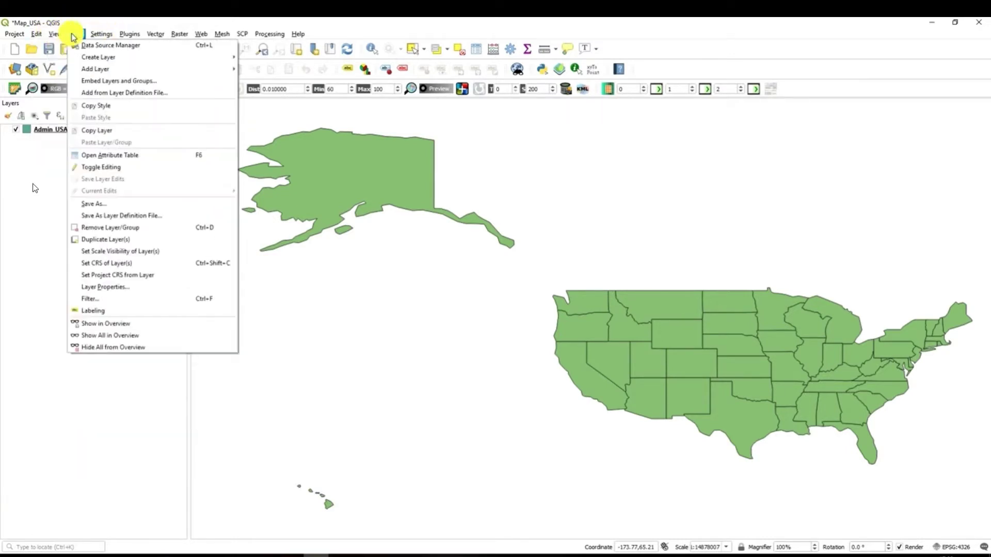
mouse_move(88, 69)
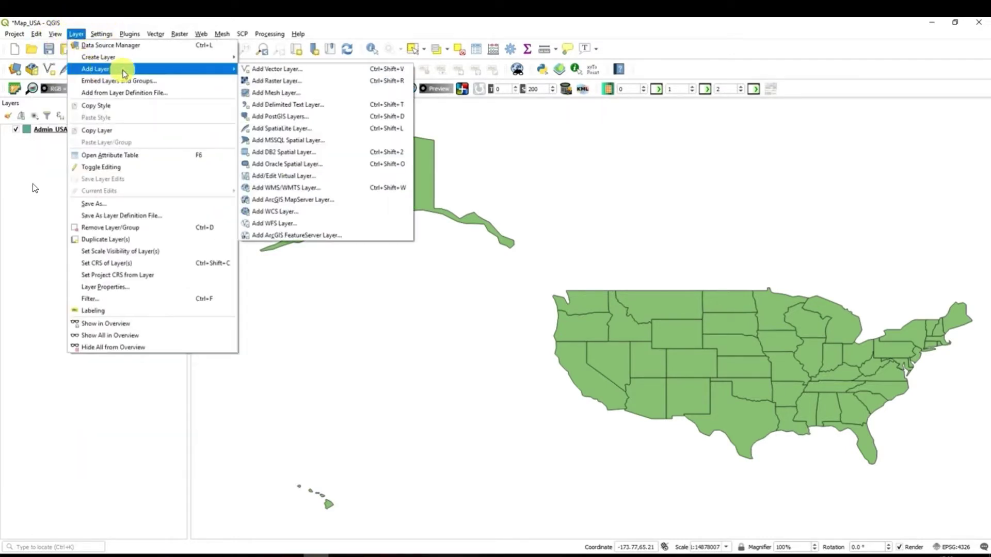
click(272, 70)
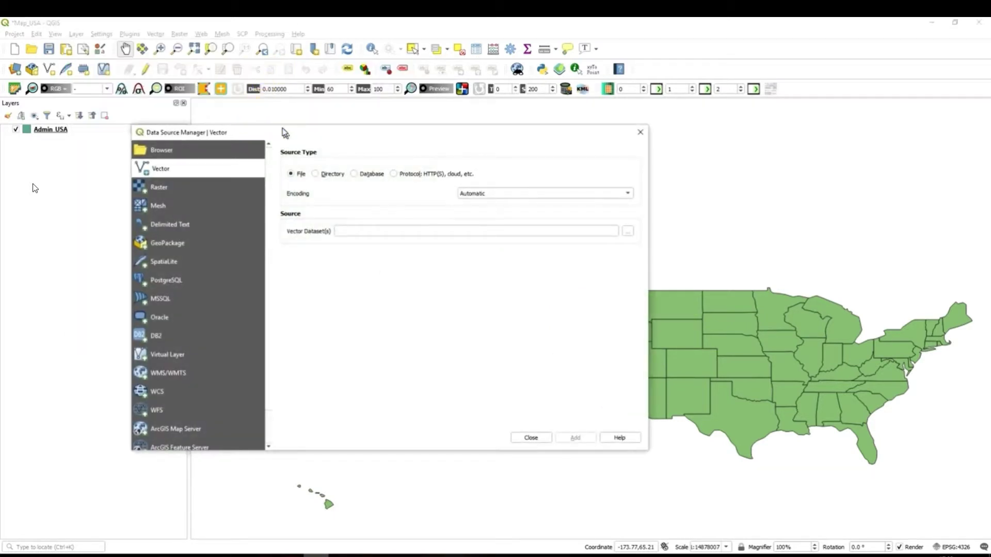
drag(286, 132, 269, 115)
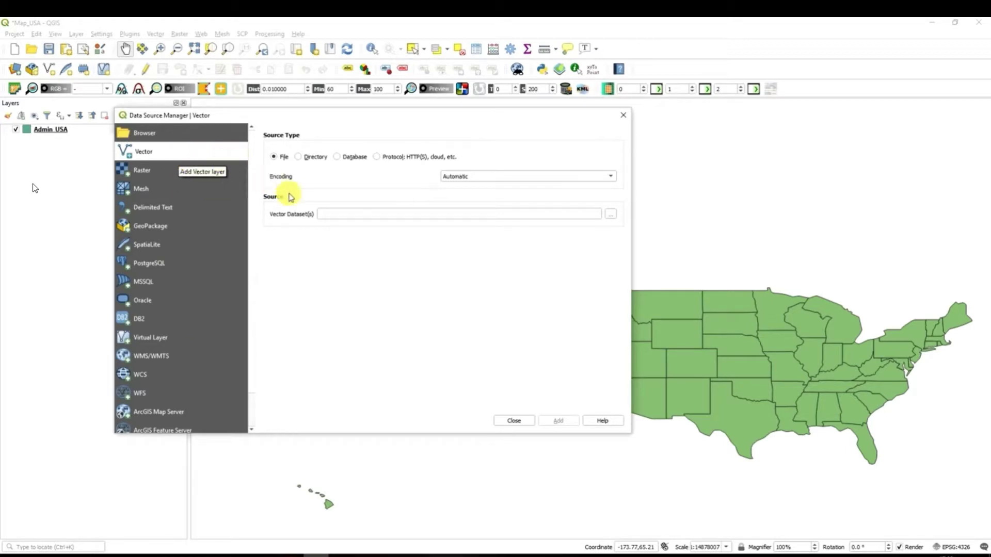
click(610, 214)
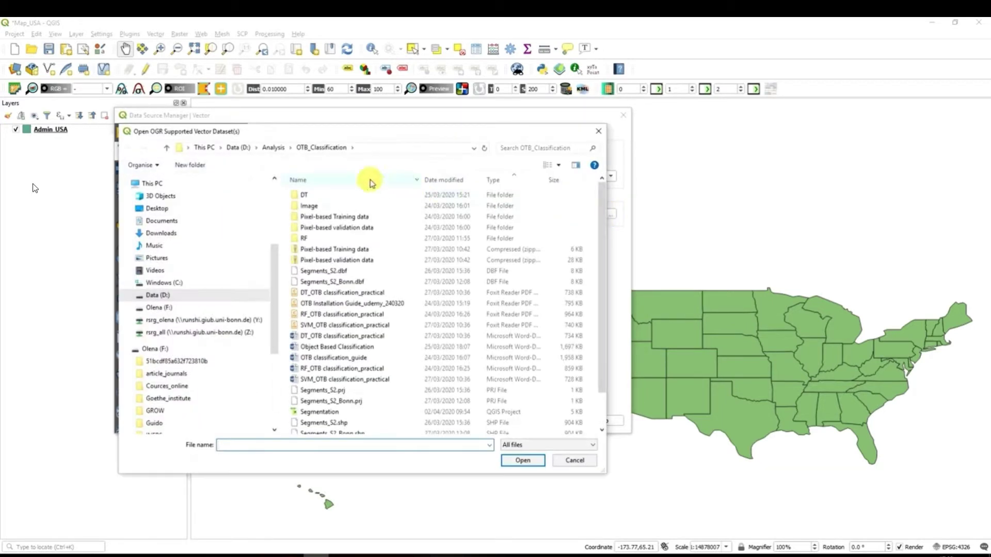
click(183, 295)
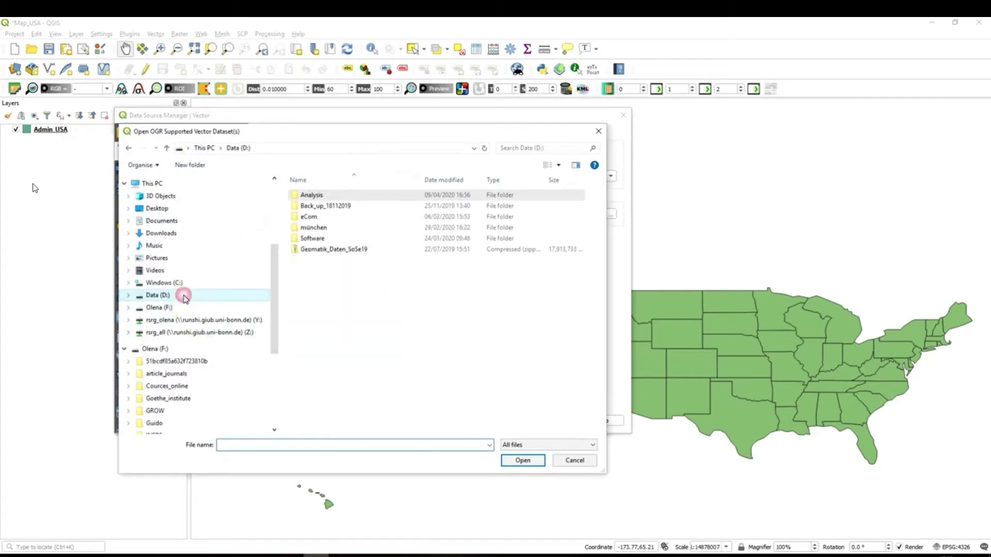
double_click(326, 196)
double_click(327, 216)
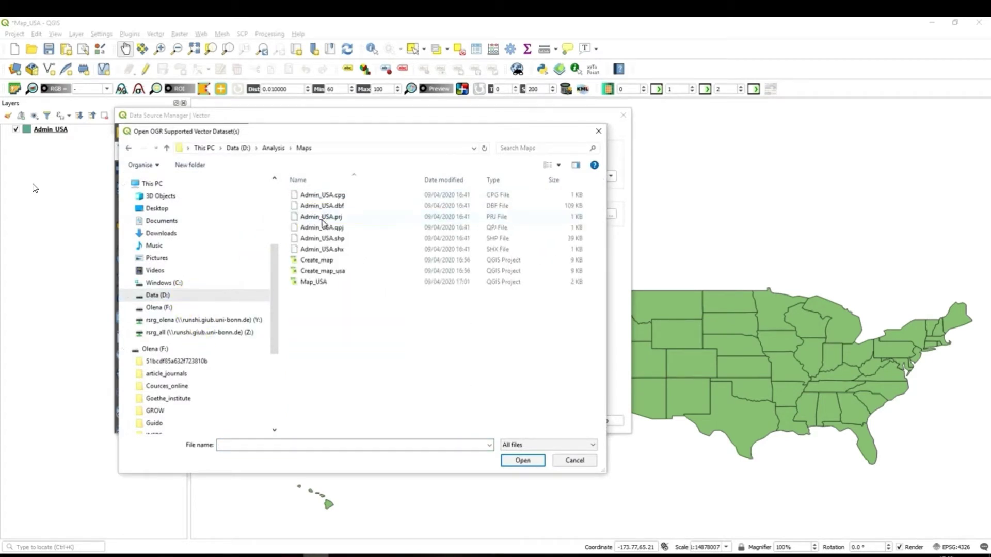
click(351, 240)
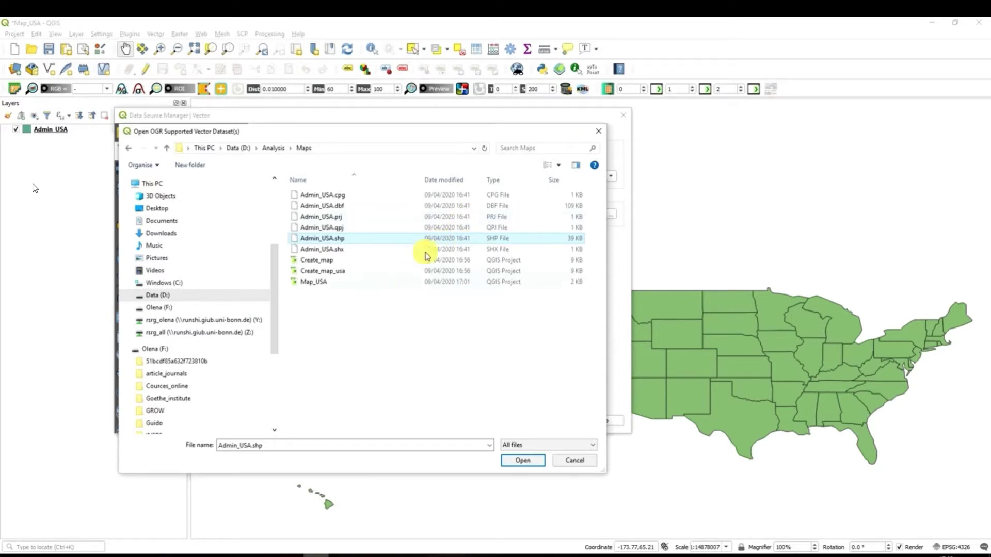
click(599, 133)
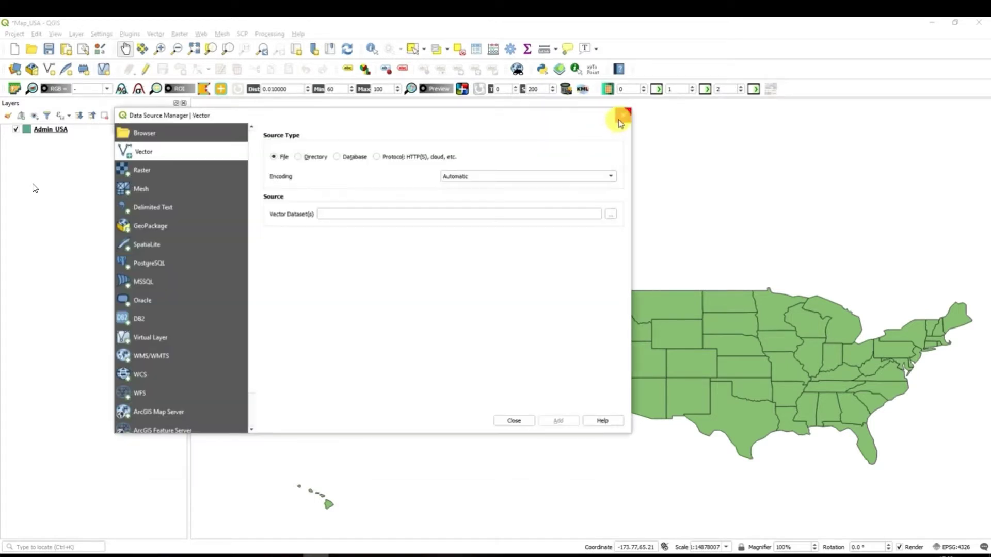
click(623, 115)
drag(632, 249, 627, 269)
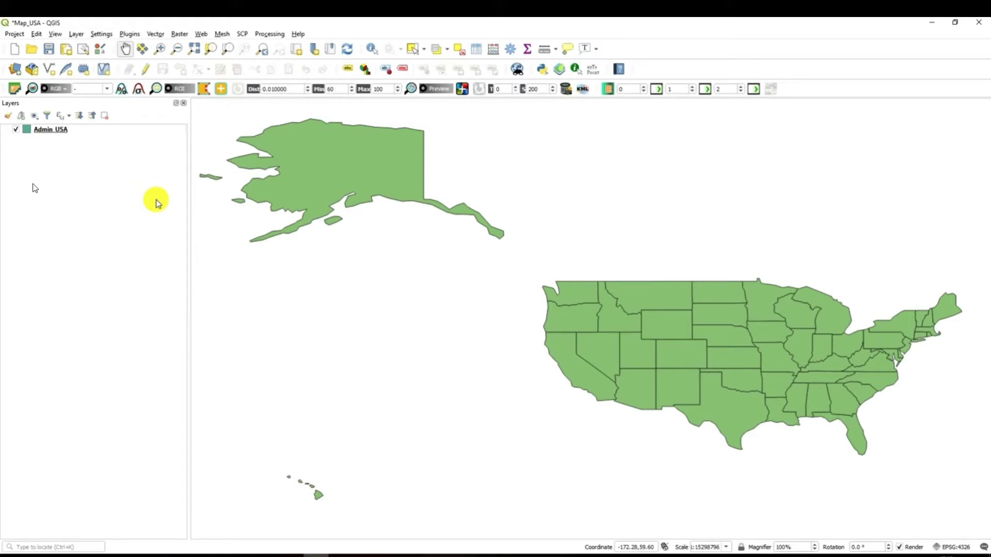
Open the Admin_USA attribute table, sort the 51 states by region, then close it
right_click(50, 132)
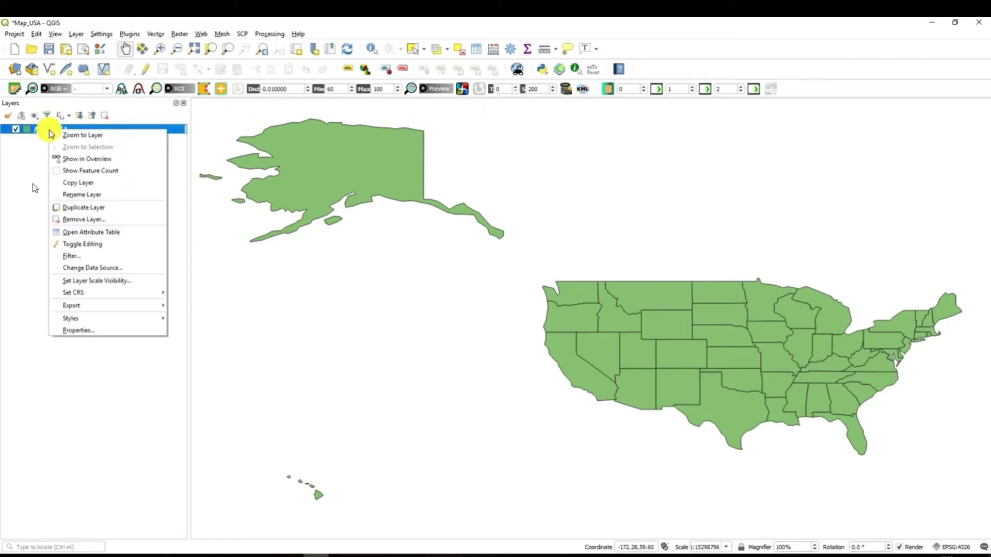
click(93, 234)
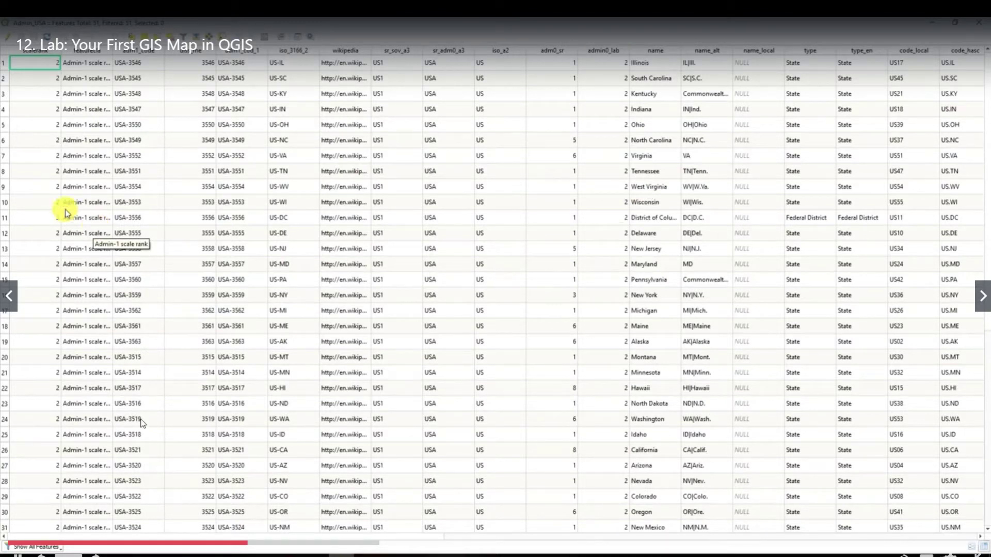
click(234, 542)
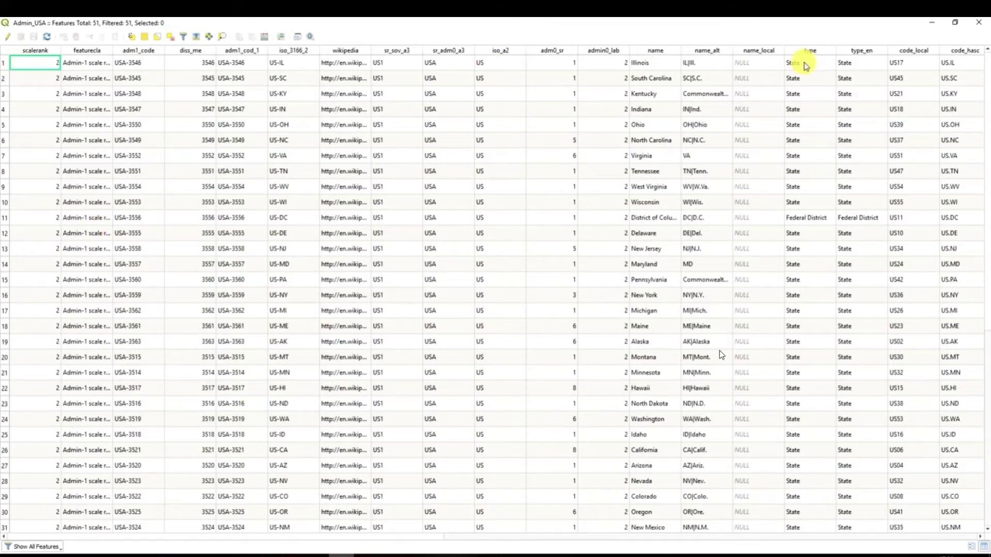
drag(378, 537, 619, 542)
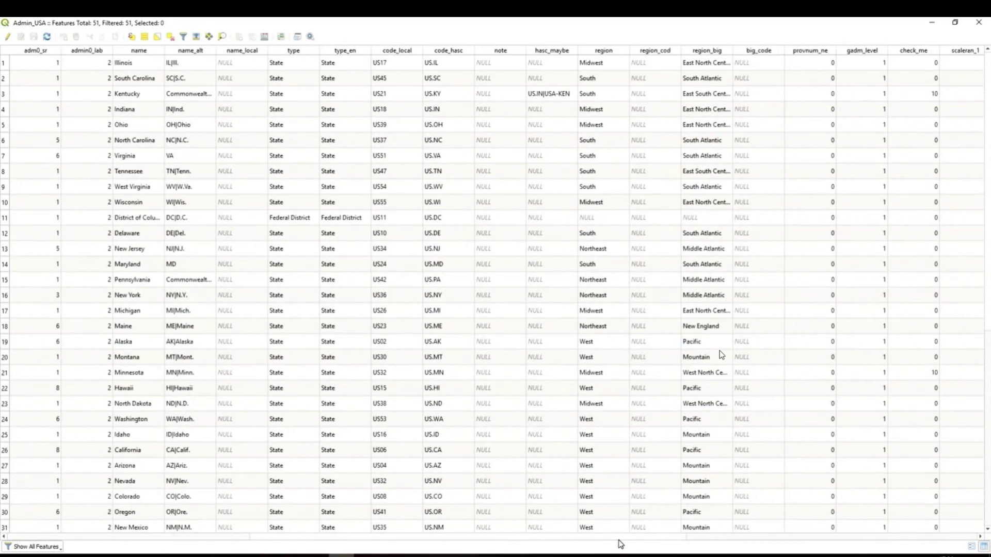
click(602, 51)
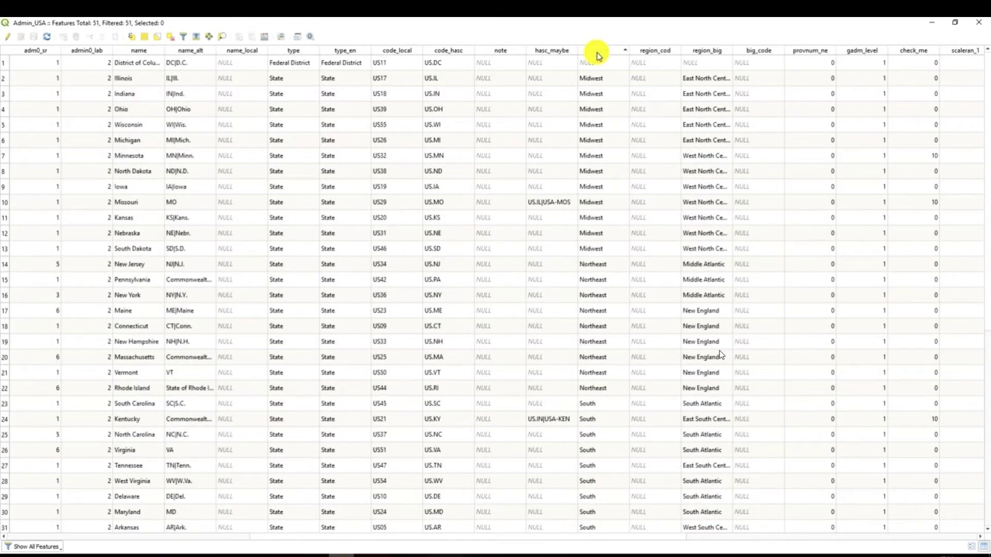
scroll(599, 222, down, 7)
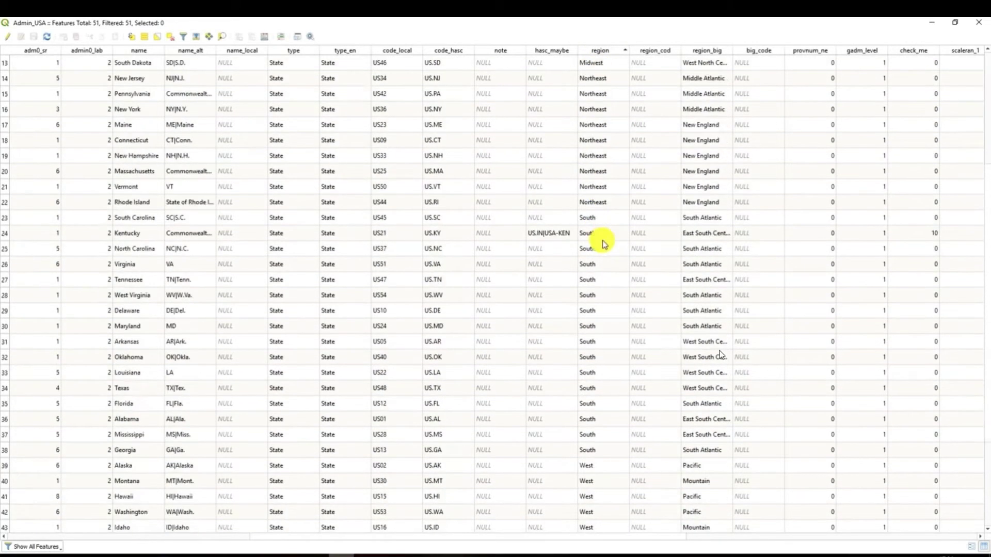
scroll(604, 247, up, 7)
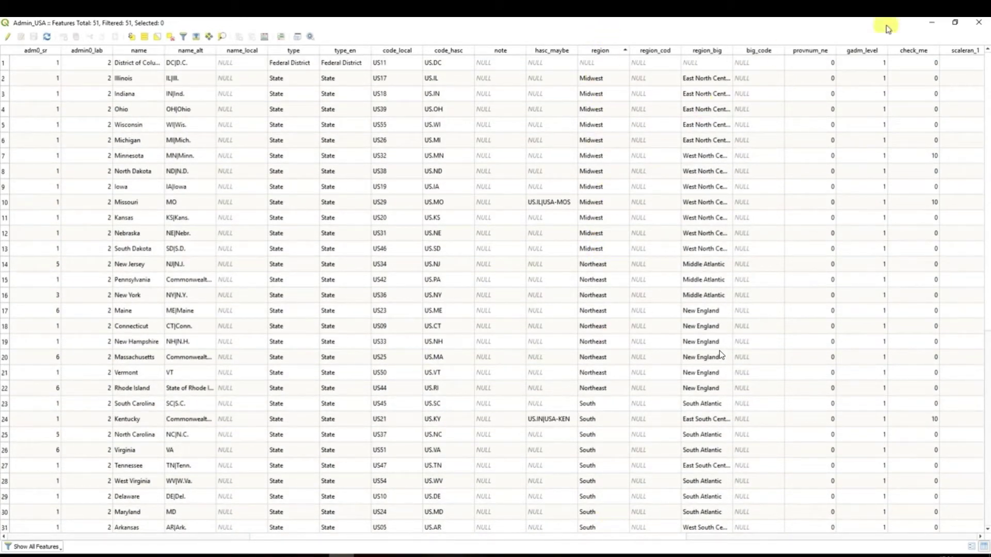
click(979, 22)
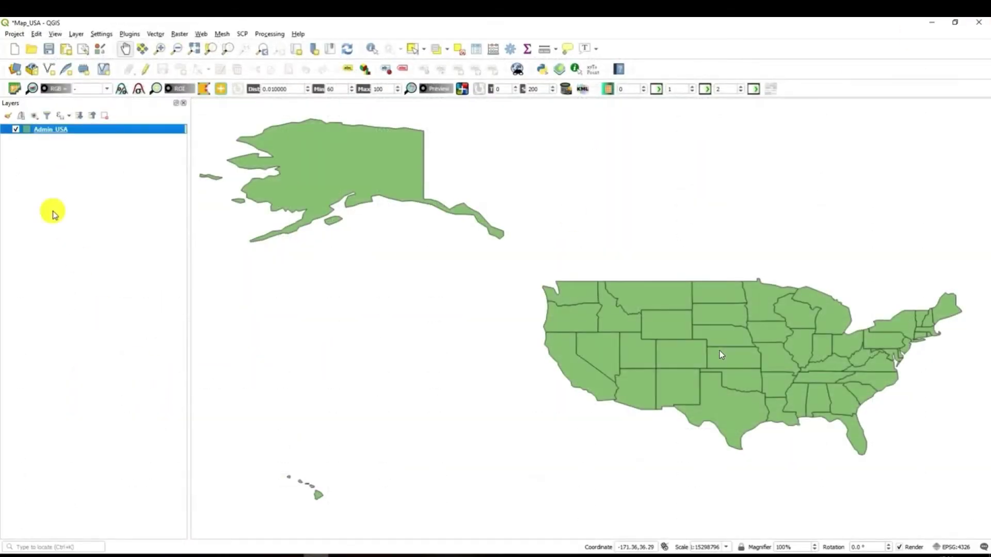
In Admin_USA layer properties, change the symbology from Single symbol to Categorized
right_click(55, 131)
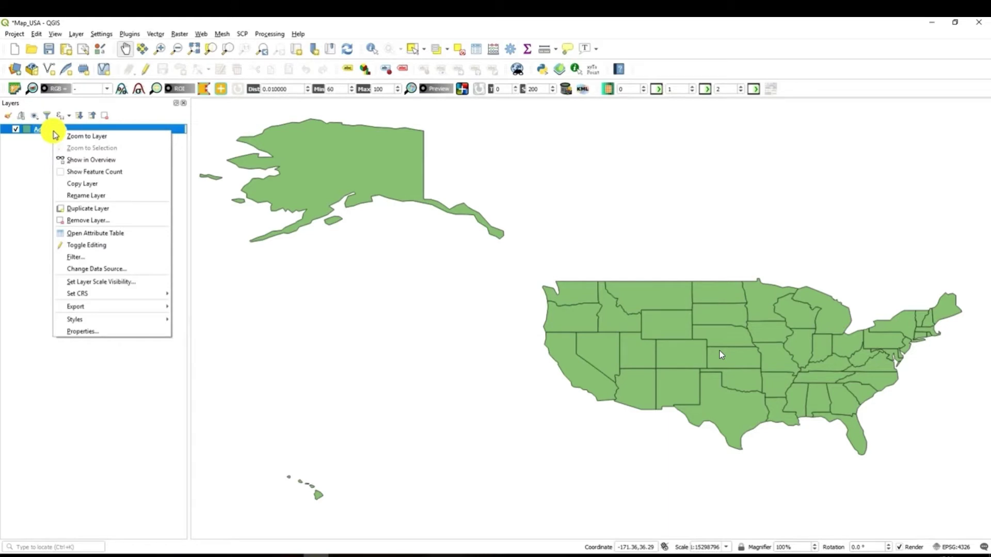
click(90, 334)
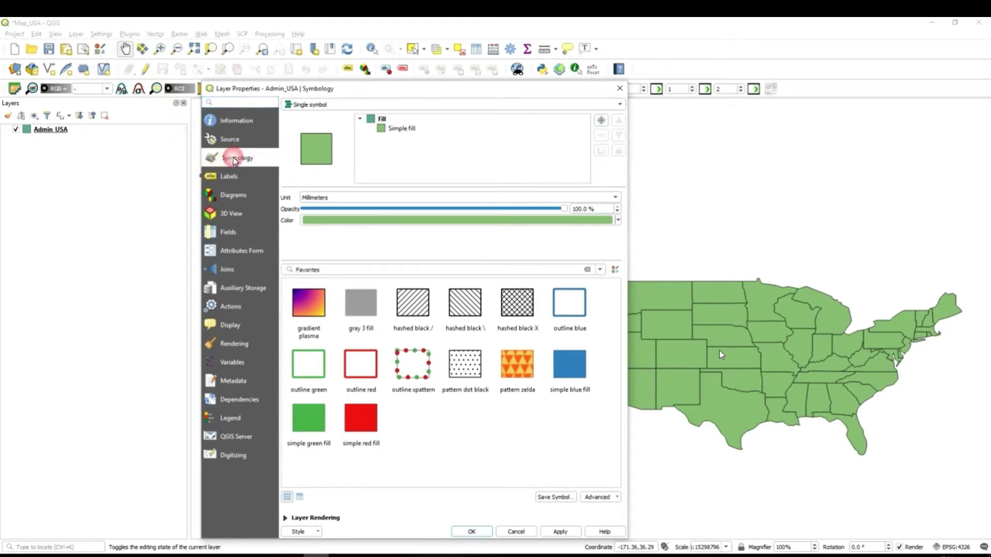
click(314, 110)
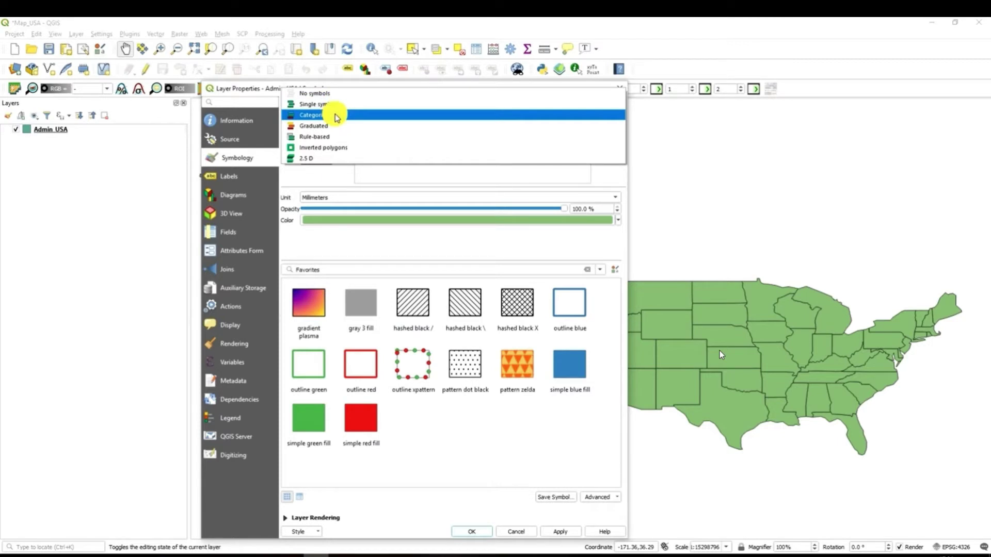
click(336, 115)
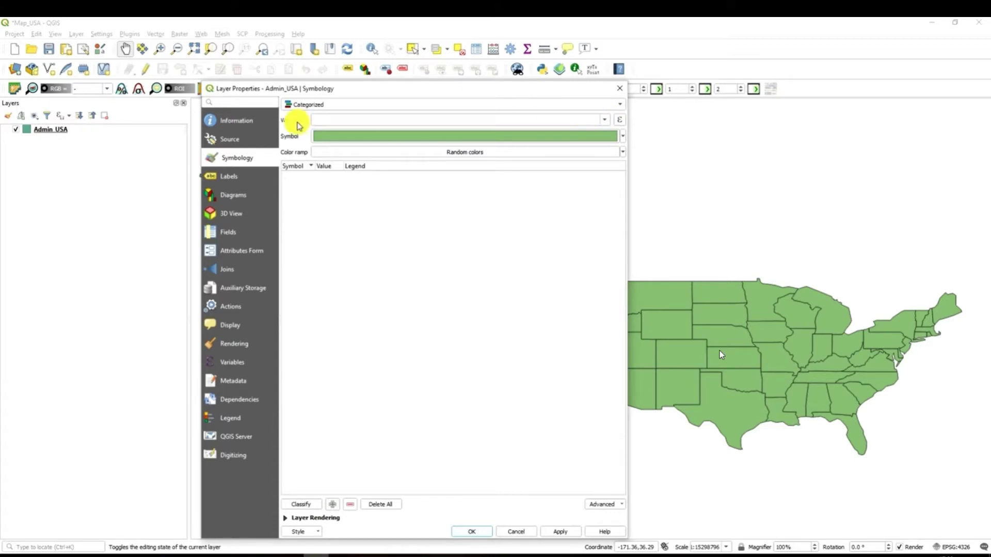
Choose region as the value field for the categorized symbology
click(605, 122)
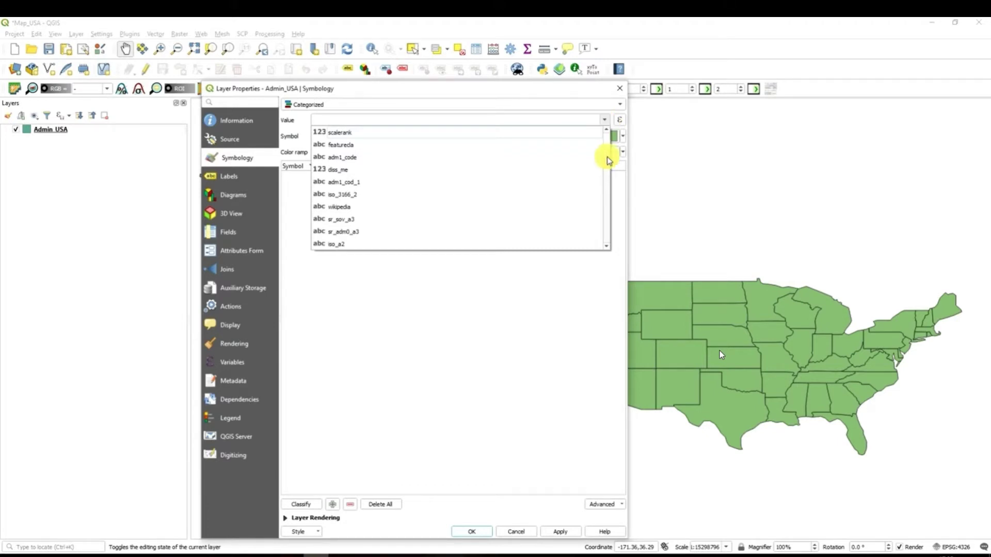
click(607, 247)
click(607, 246)
click(607, 246)
click(608, 247)
click(607, 247)
click(607, 247)
click(607, 247)
click(607, 247)
click(607, 247)
click(607, 247)
click(607, 246)
click(607, 247)
click(607, 247)
click(416, 237)
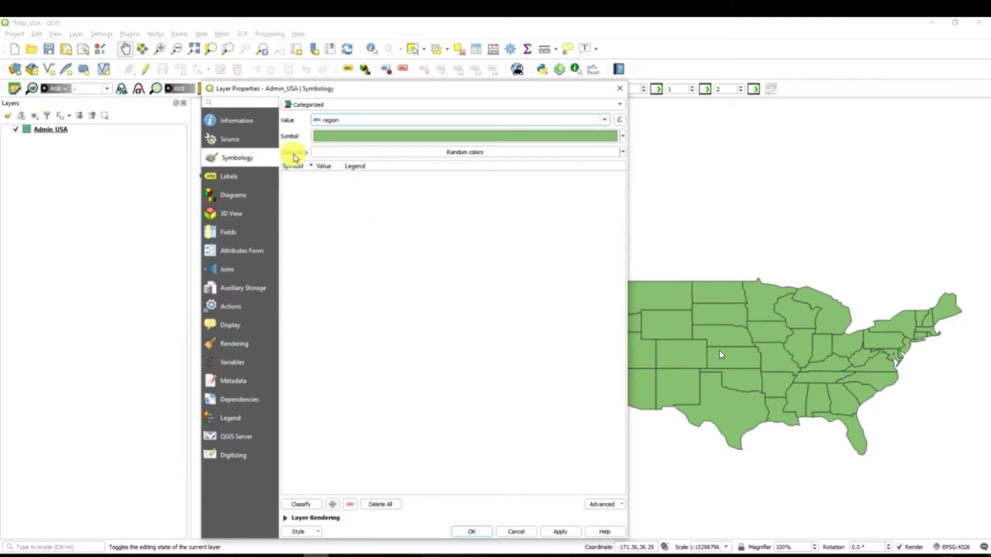
click(423, 154)
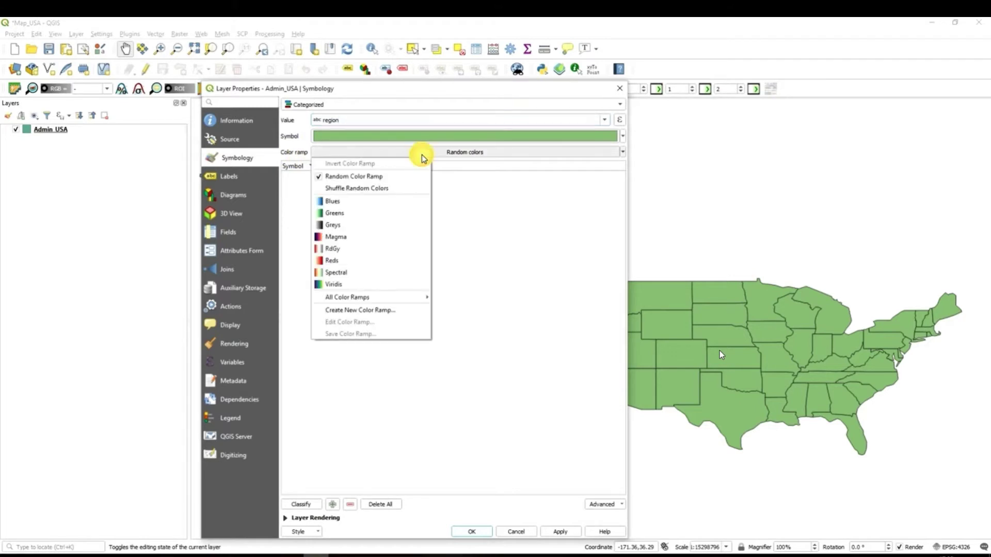
Classify Midwest, Northeast, South and West with the Spectral colour ramp and apply it
click(358, 274)
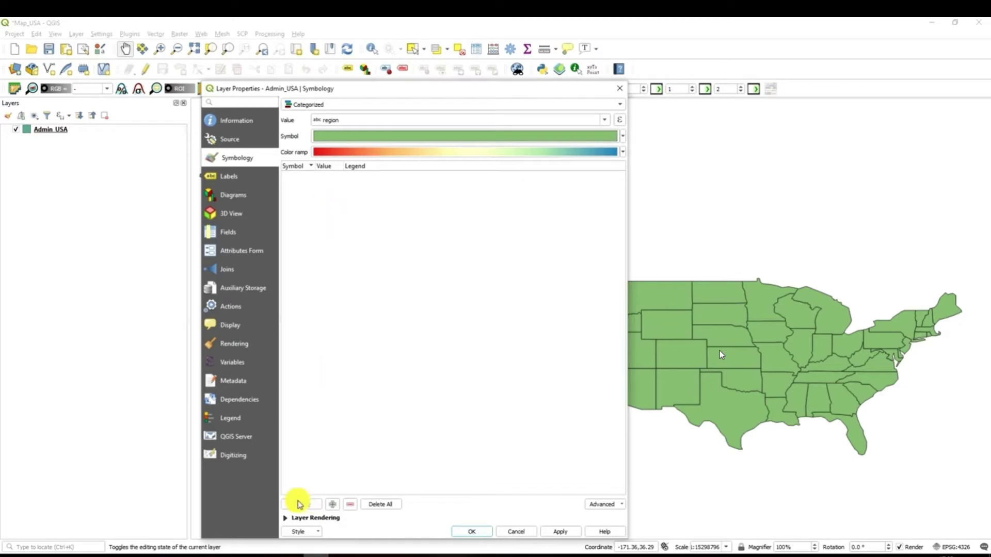
click(299, 506)
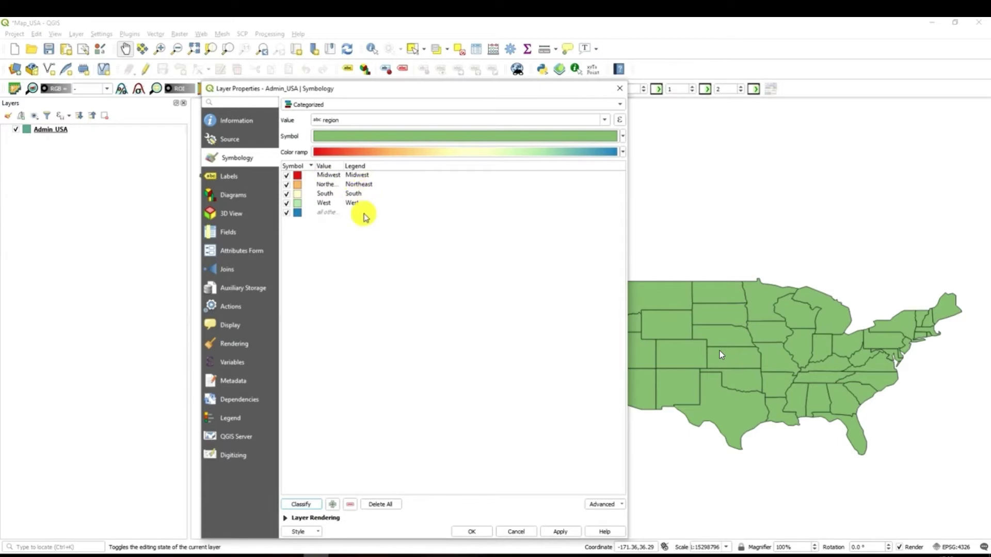
click(560, 532)
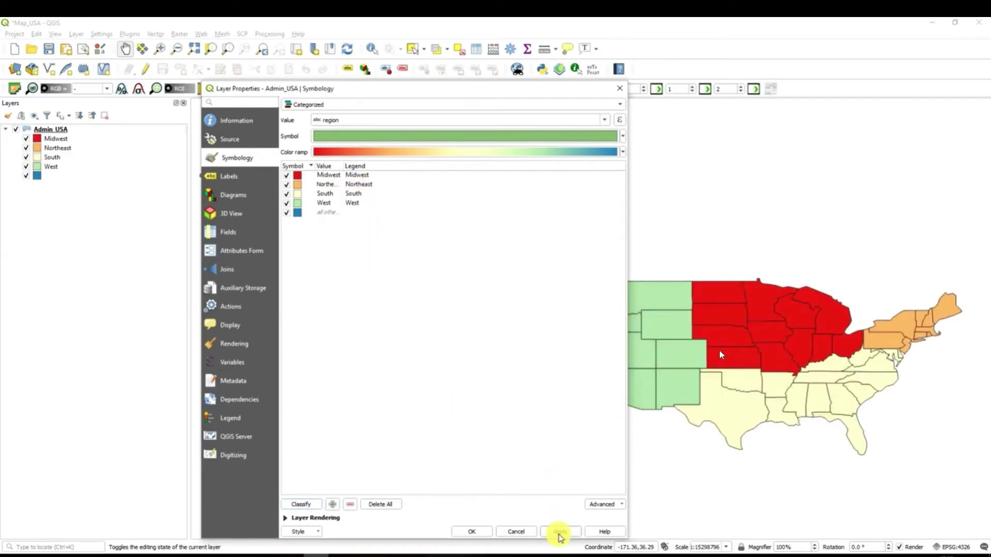
Confirm the region styling and close the Layer Properties dialog
click(473, 533)
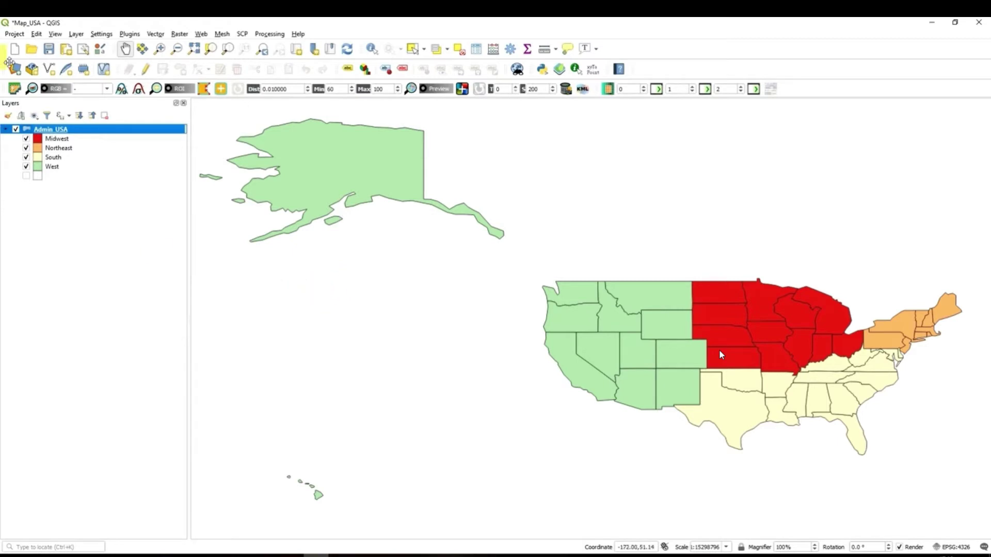
Add a new print layout from the Project menu titled 'USA Regions'
click(13, 34)
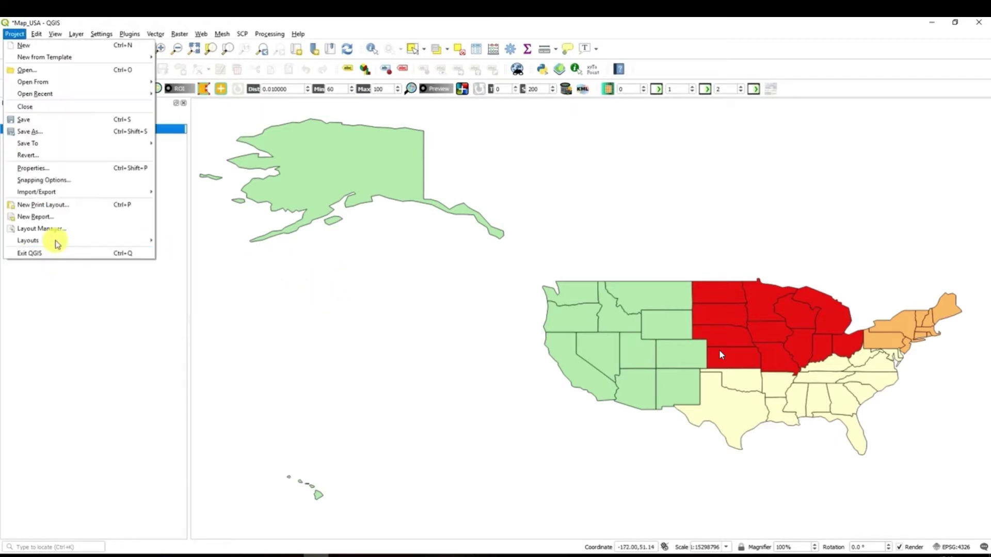
click(62, 205)
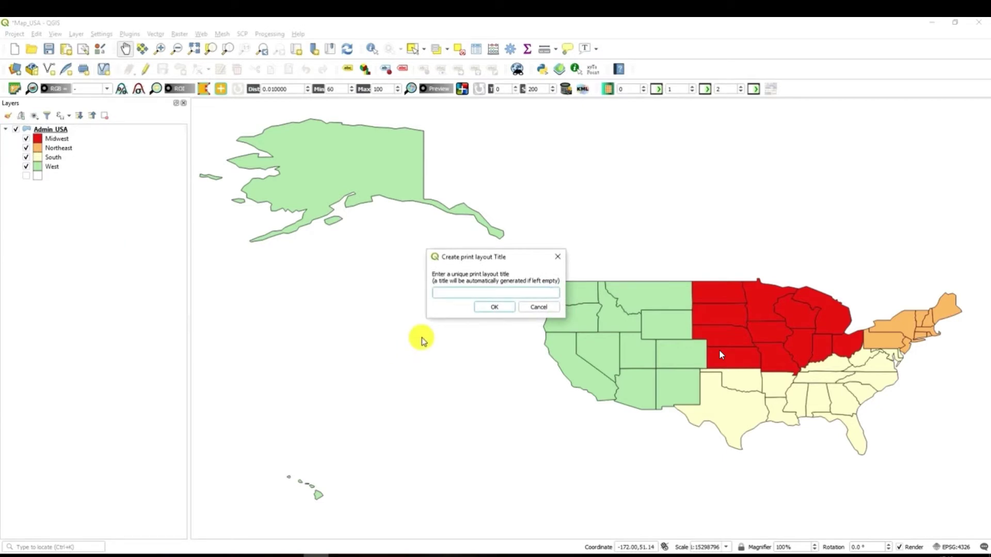
text(USA Regions)
click(490, 307)
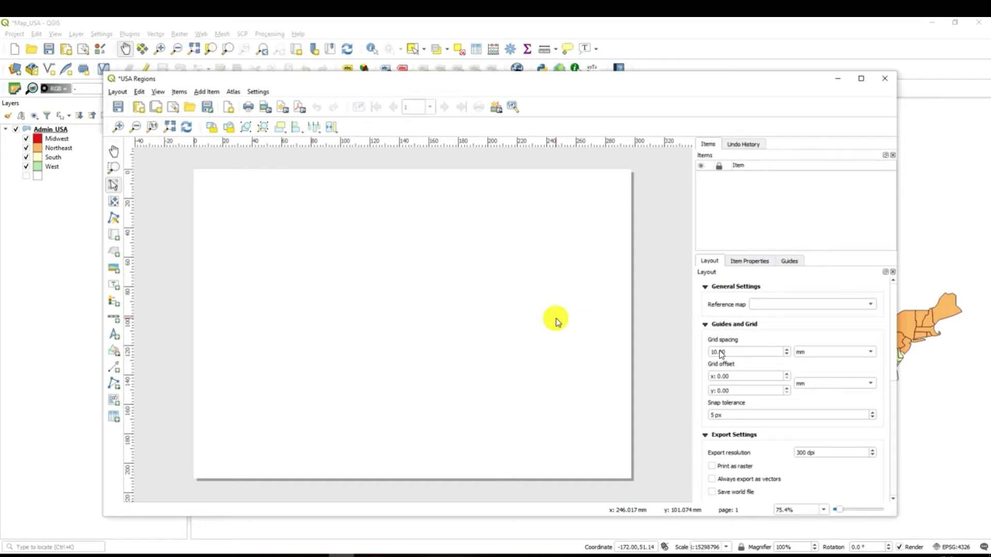
Maximize and save the USA Regions layout, then draw Map 1 across most of the page
click(861, 79)
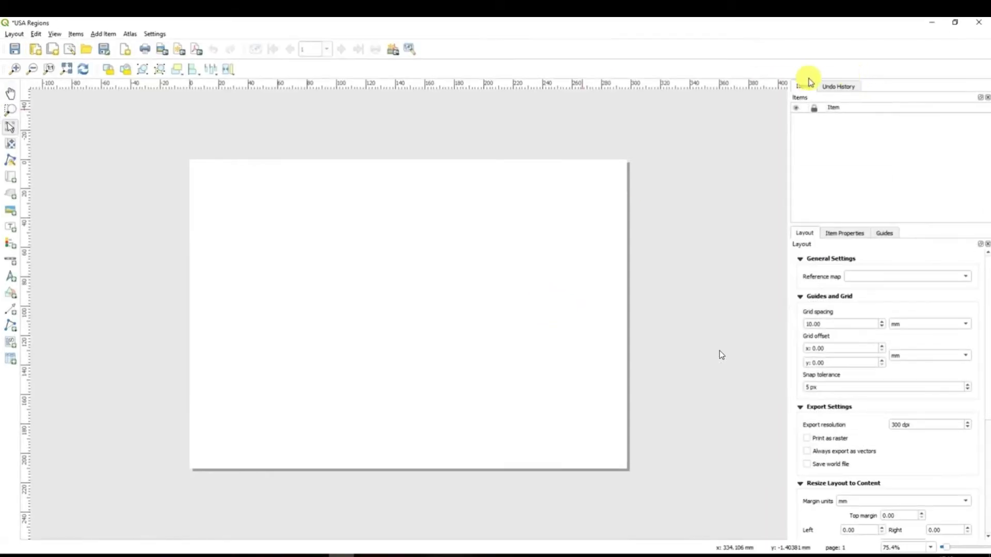
click(15, 50)
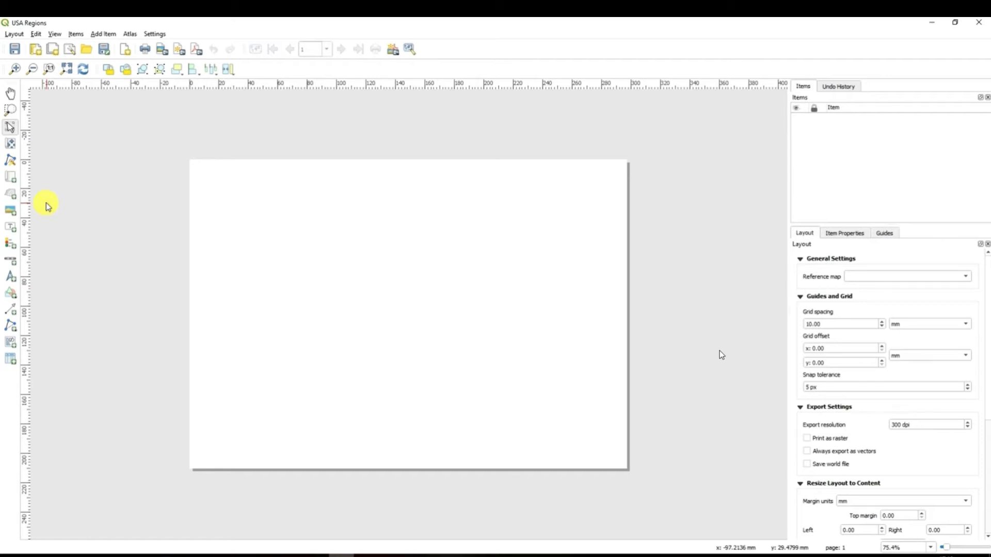
click(12, 178)
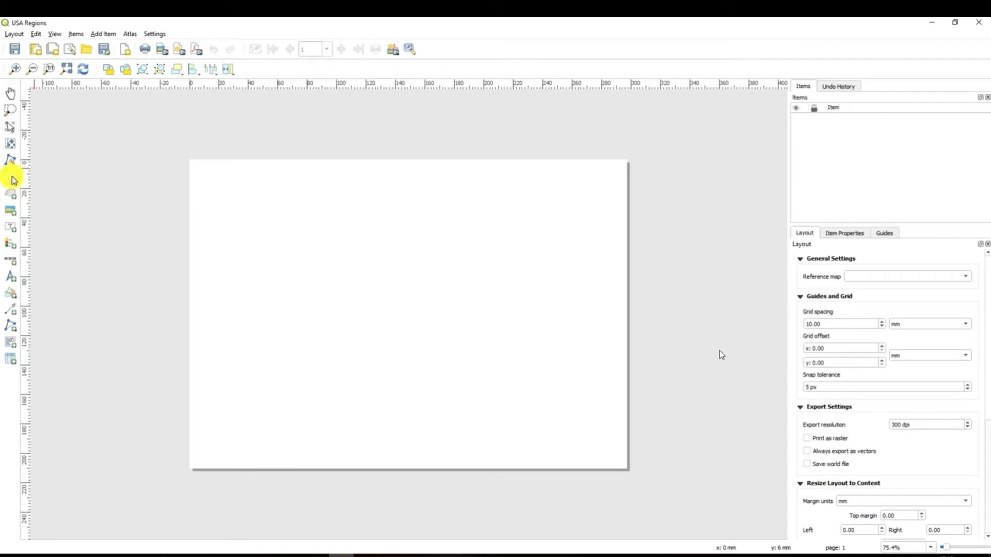
drag(202, 171, 616, 464)
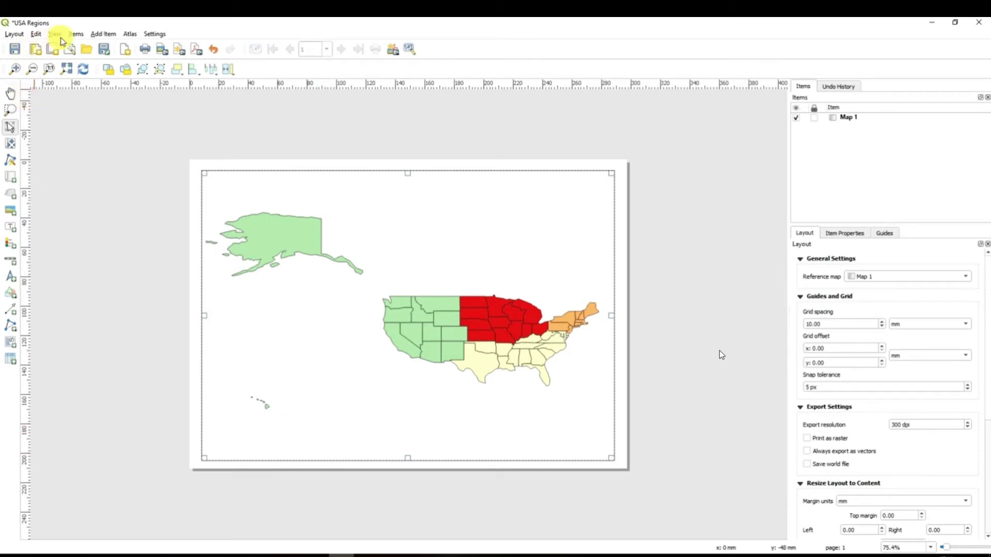
Insert an Admin_USA legend listing the four regions and move it to the lower right corner
click(104, 34)
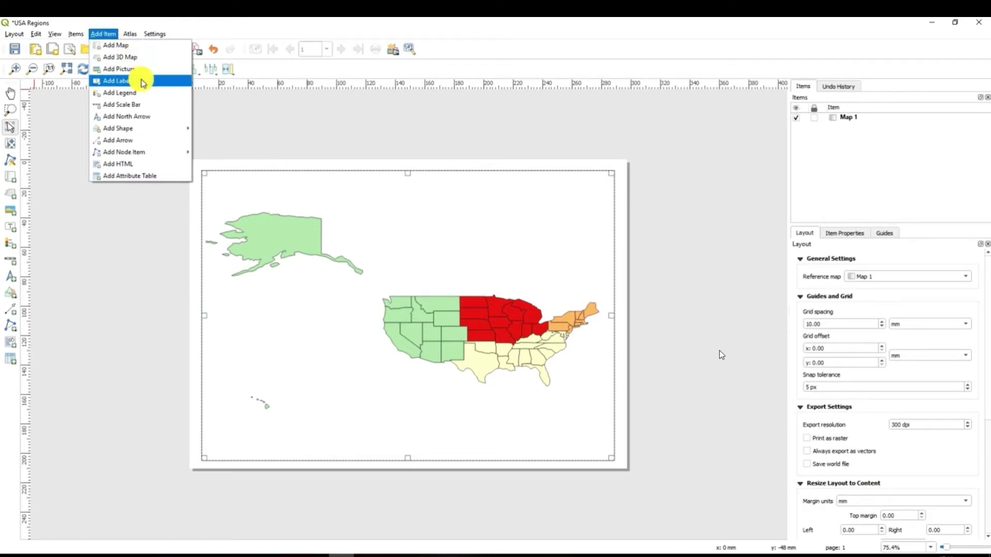
click(143, 95)
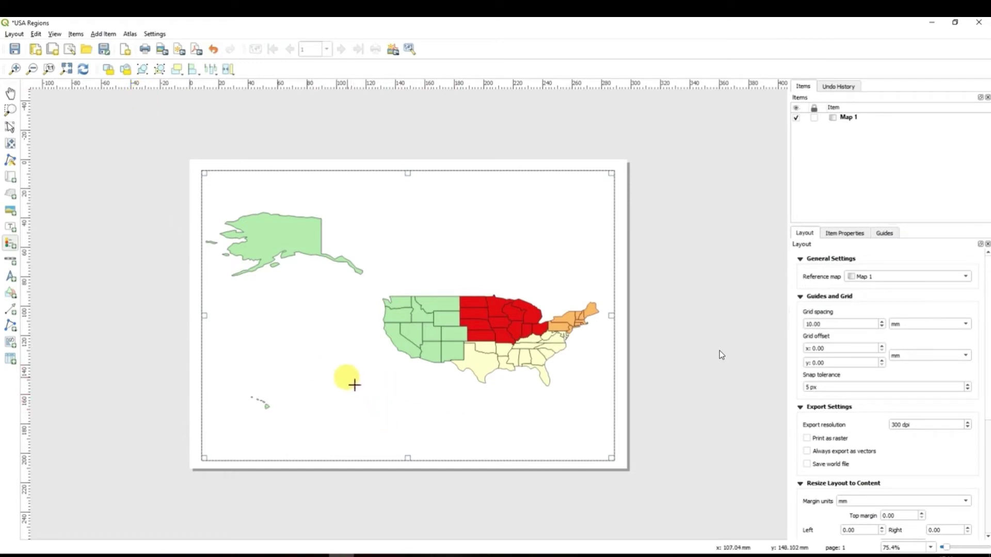
drag(557, 407, 571, 235)
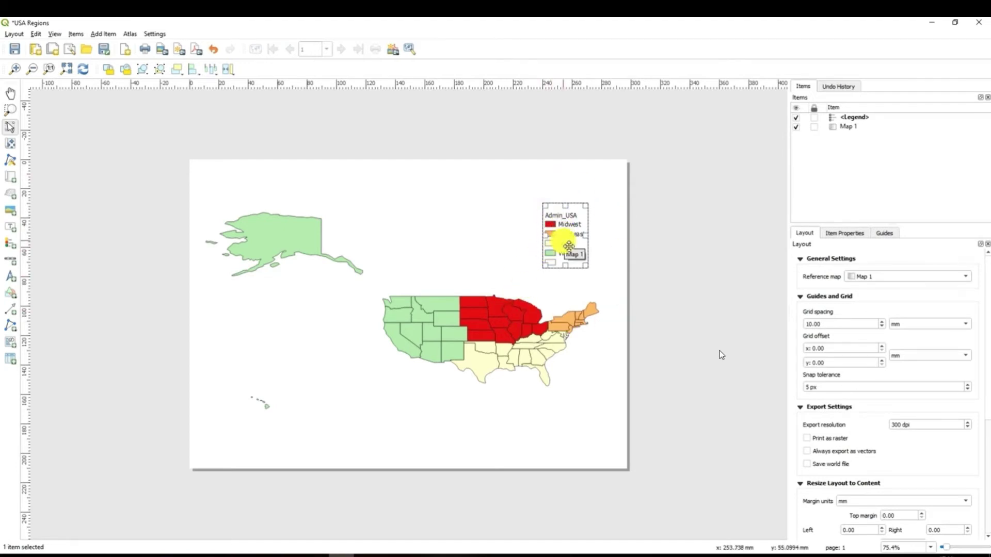
drag(572, 219, 581, 413)
Shift the USA states left and up inside Map 1's frame using Move Item Content
click(476, 328)
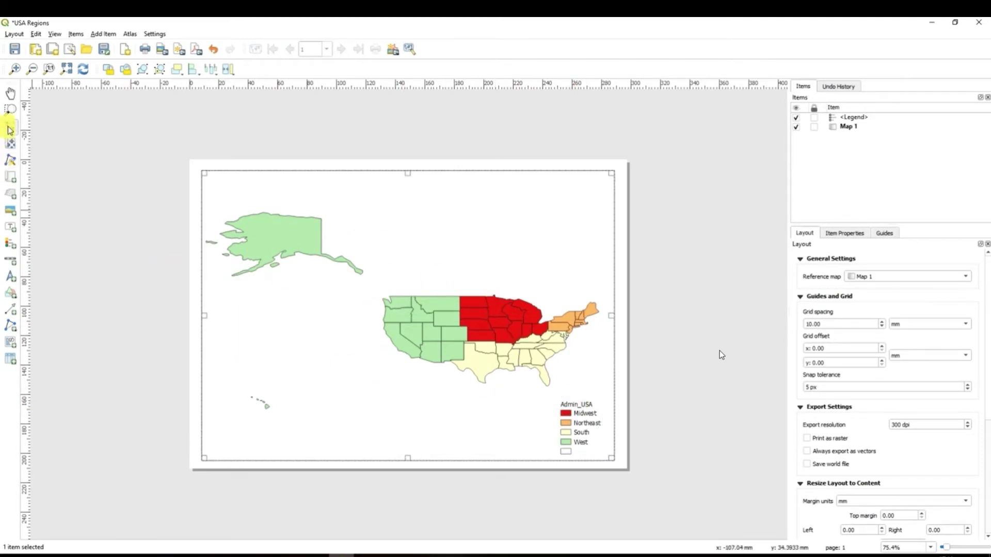
click(10, 94)
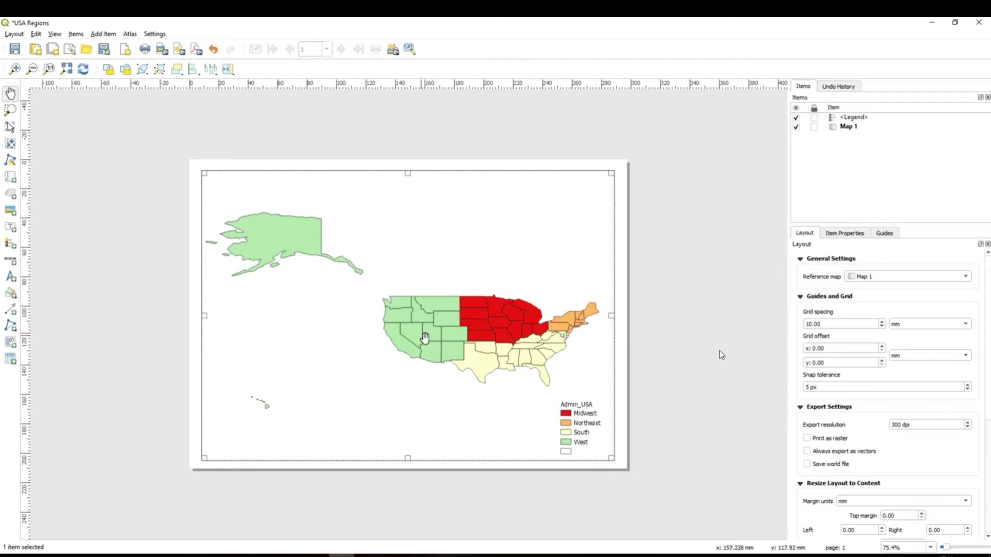
click(11, 126)
drag(438, 312, 438, 312)
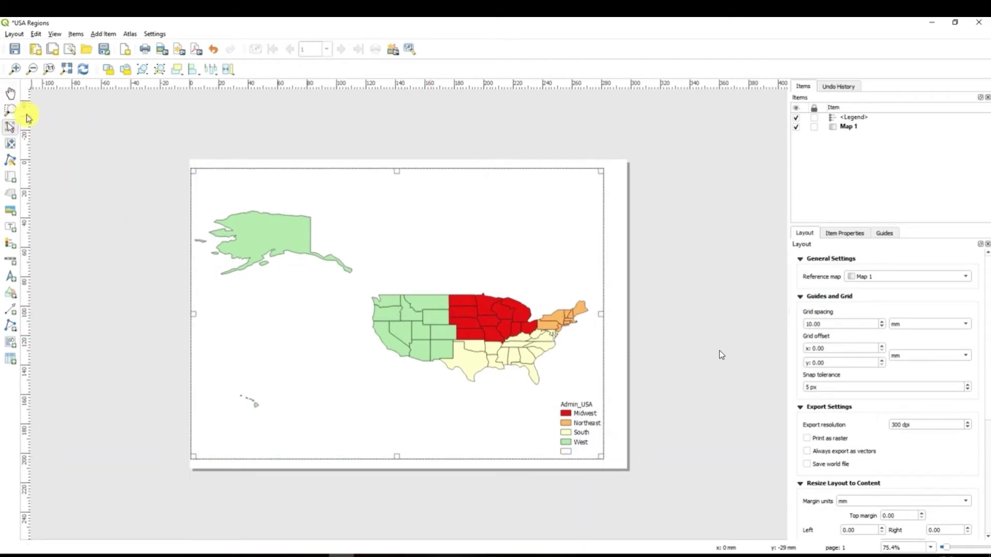
click(11, 110)
click(10, 144)
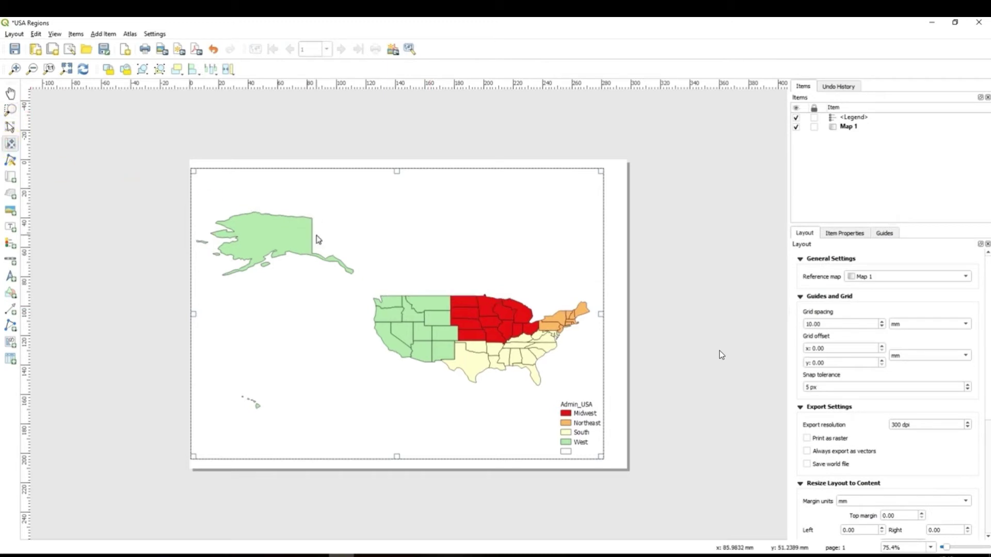
click(13, 149)
drag(272, 279, 314, 281)
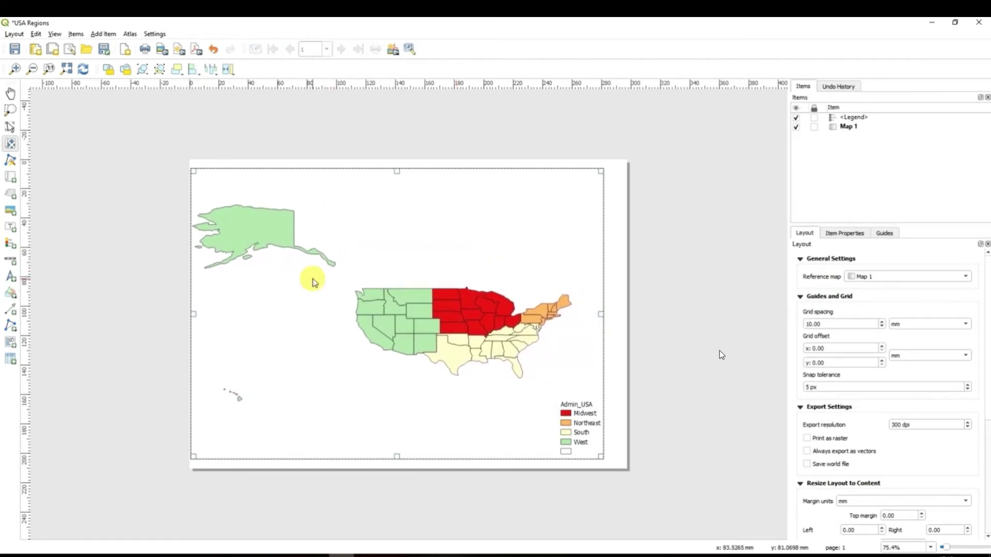
Resize the map frame's top, left and right edges, then nudge the legend slightly upward
click(10, 93)
click(10, 110)
key(p)
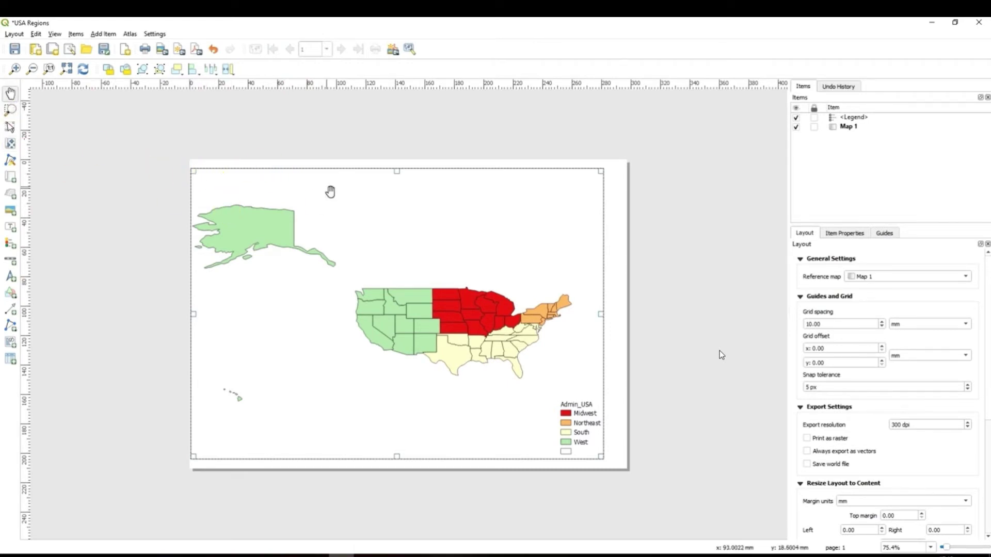
click(10, 127)
click(269, 167)
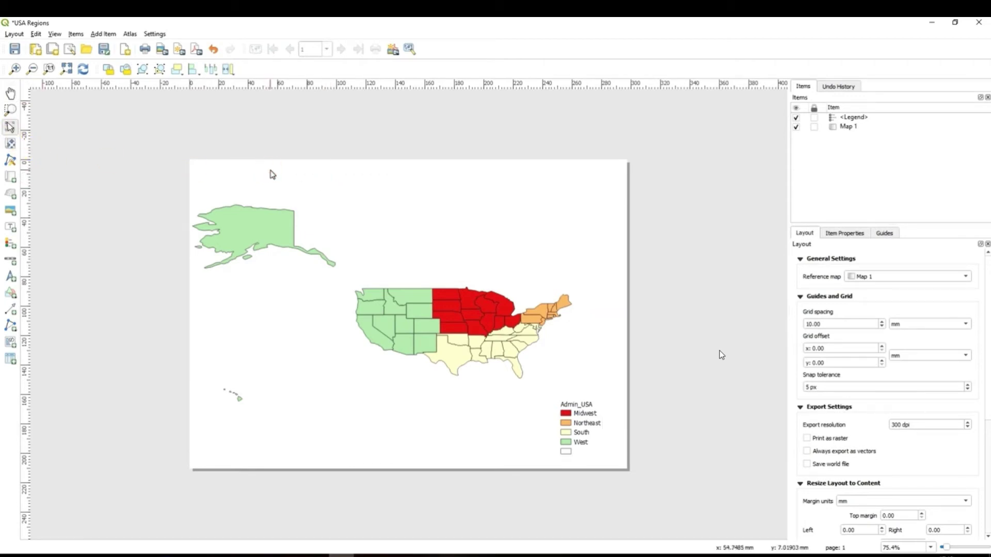
click(283, 166)
click(285, 170)
drag(296, 174, 308, 172)
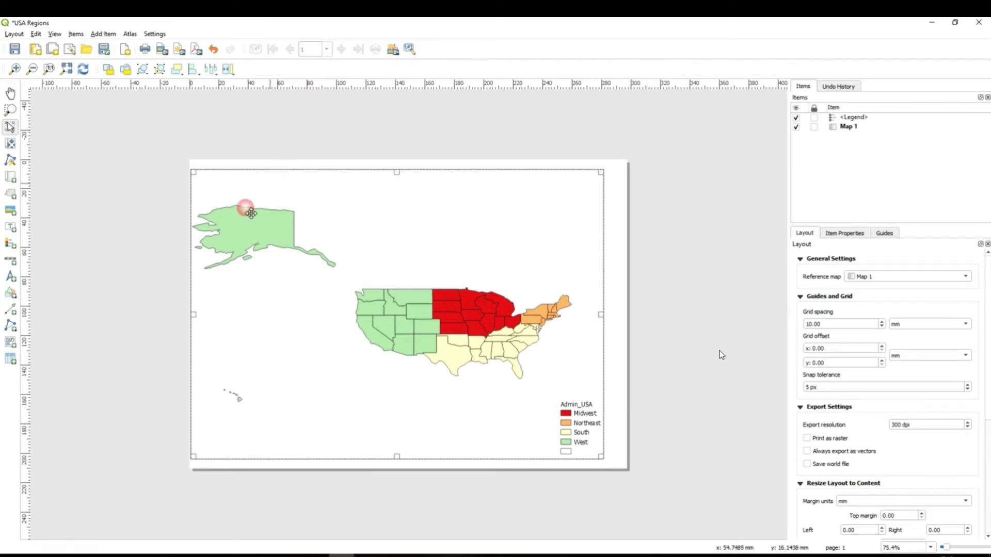
drag(199, 323, 211, 320)
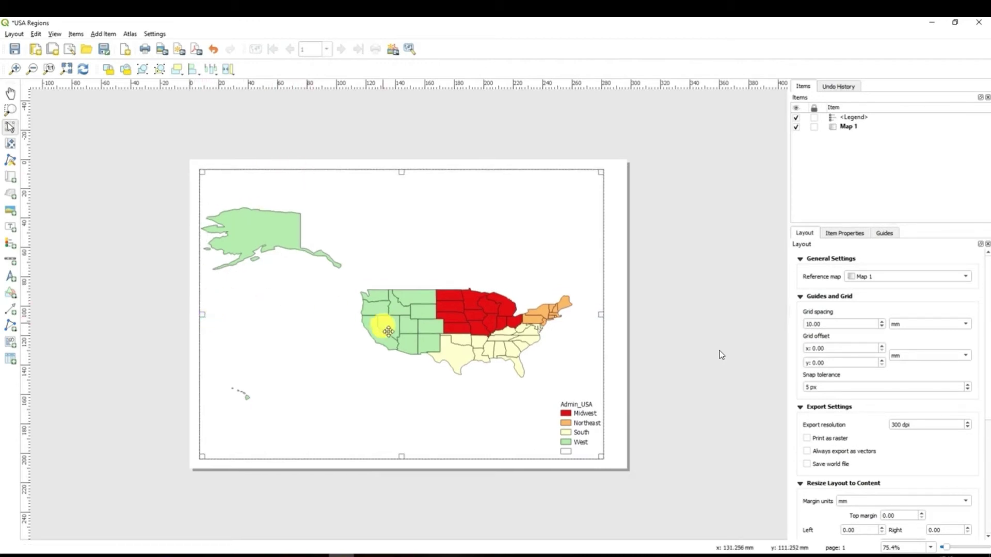
drag(602, 316, 616, 316)
click(593, 441)
mouse_move(585, 433)
mouse_down()
mouse_move(568, 425)
mouse_move(594, 422)
mouse_move(569, 452)
mouse_move(570, 421)
mouse_move(593, 462)
mouse_move(592, 420)
mouse_move(599, 437)
mouse_move(568, 407)
mouse_move(572, 398)
mouse_move(591, 403)
mouse_move(566, 404)
mouse_move(594, 419)
mouse_up()
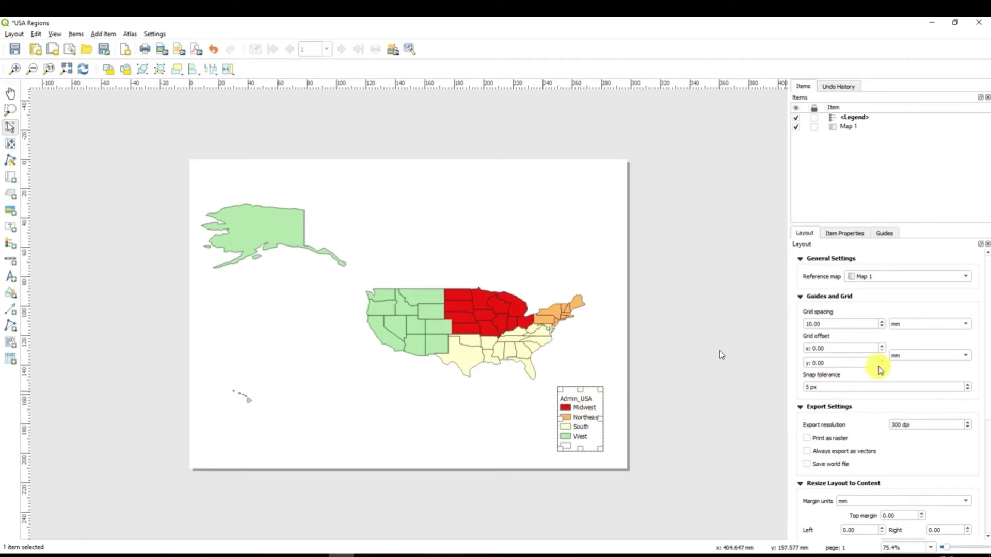
Rename the legend's Admin_USA layer heading to 'Regions of the USA'
click(832, 232)
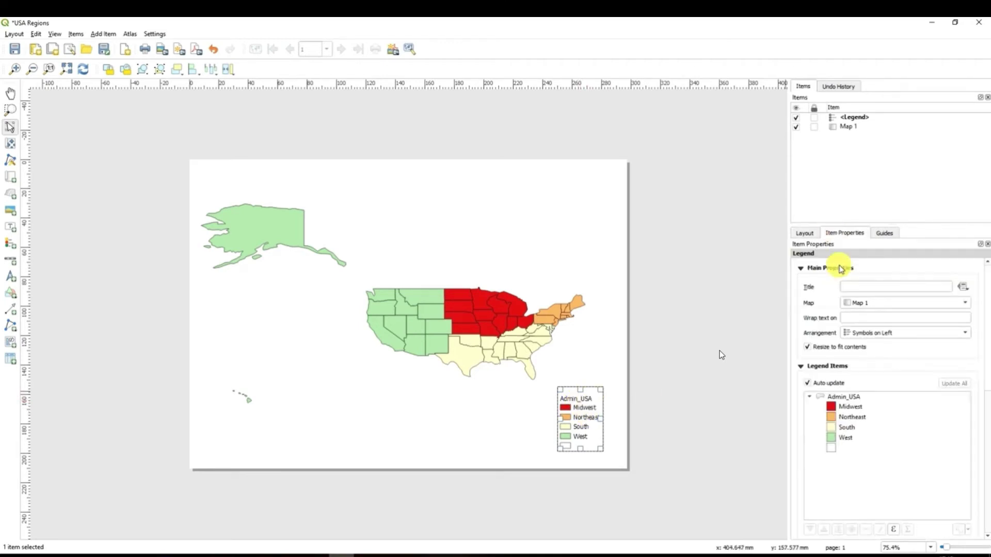
click(847, 397)
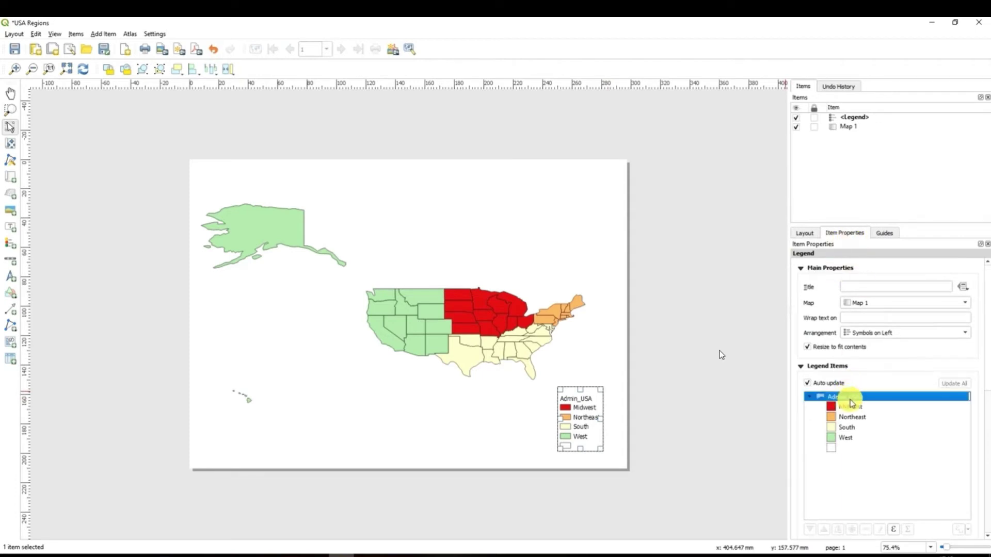
double_click(858, 402)
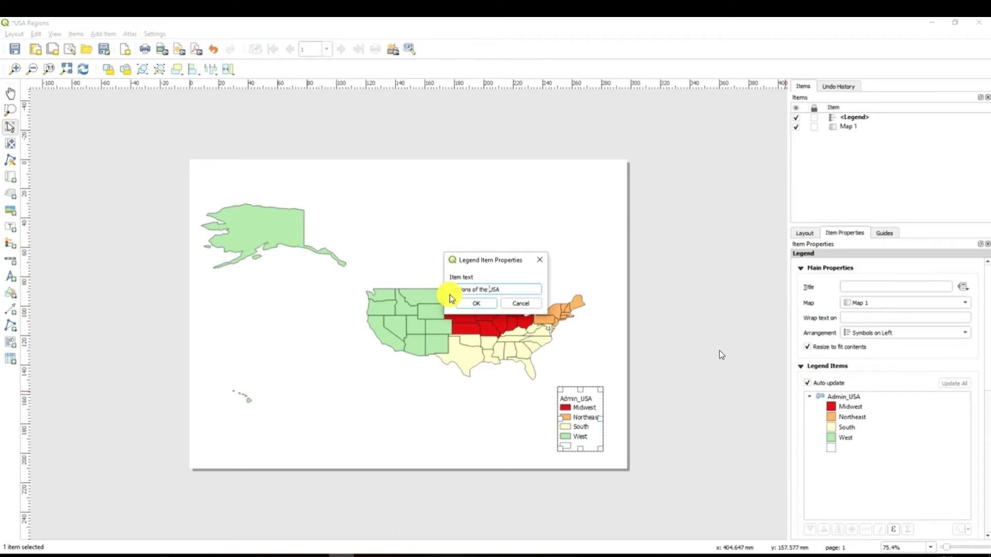
click(471, 304)
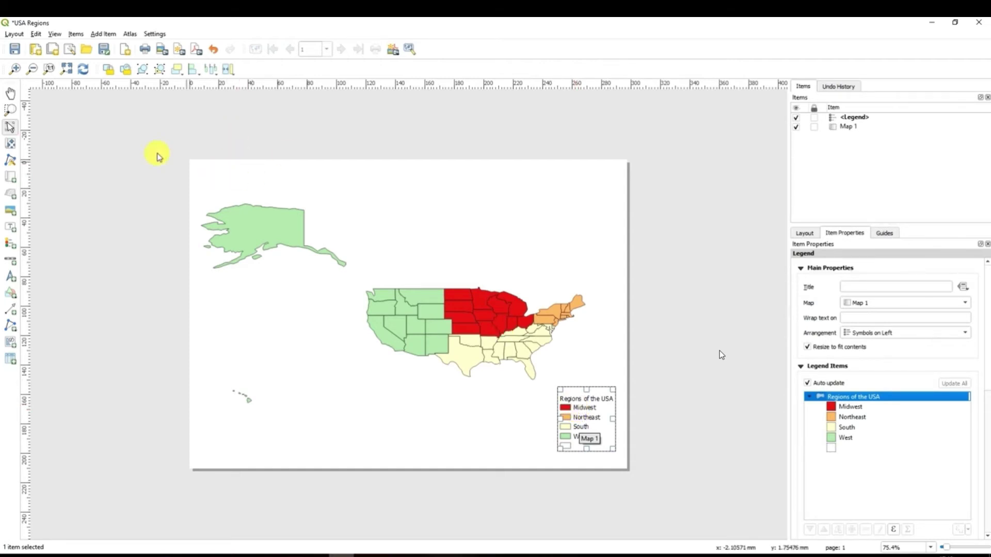
Add a 0–2000 km Single Box scale bar below the map, left of the legend
click(102, 35)
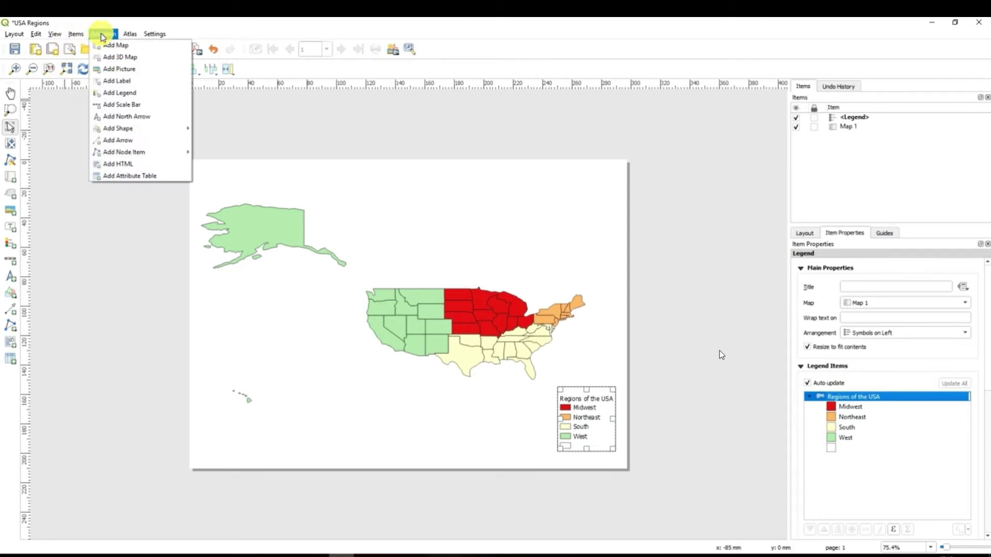
click(145, 105)
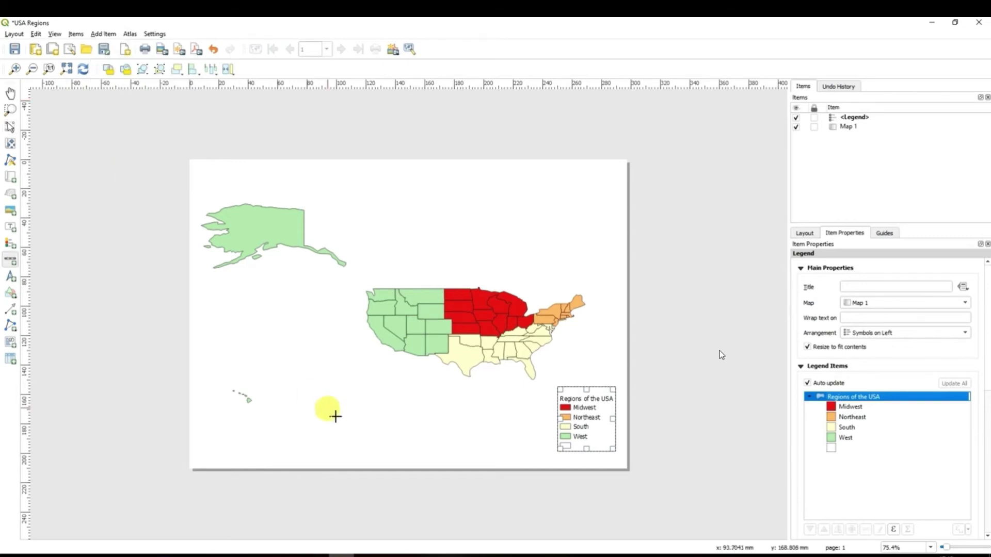
drag(326, 415, 470, 438)
drag(393, 430, 436, 419)
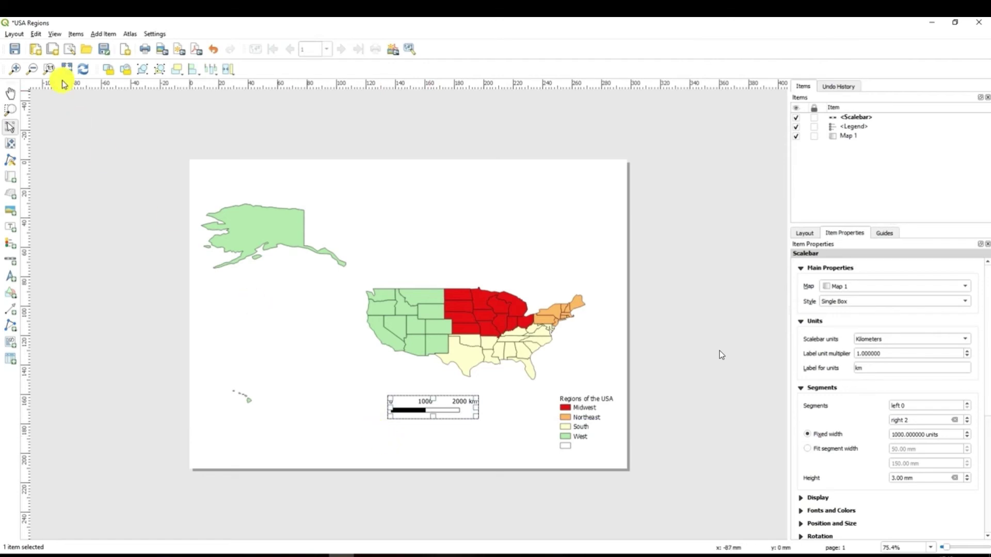
drag(418, 413, 413, 426)
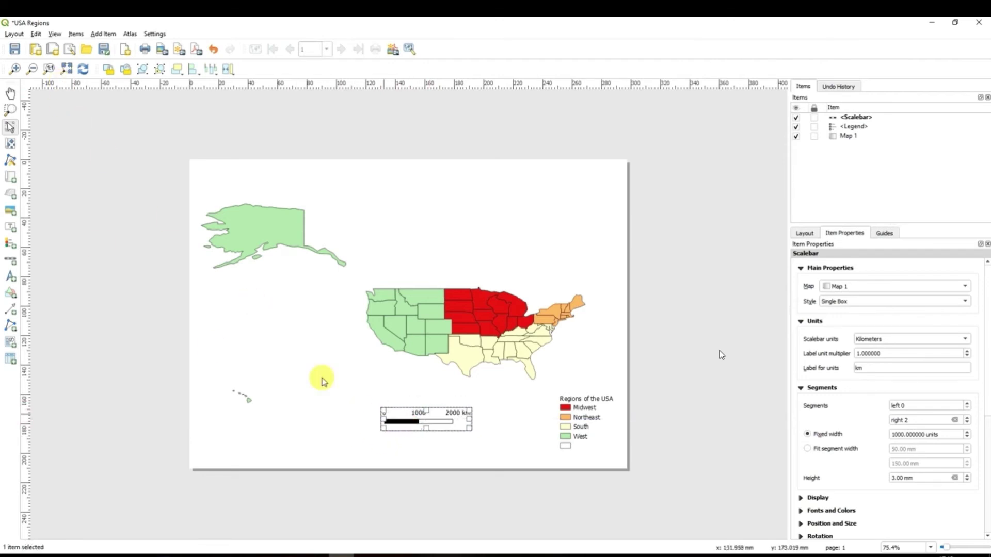
click(100, 35)
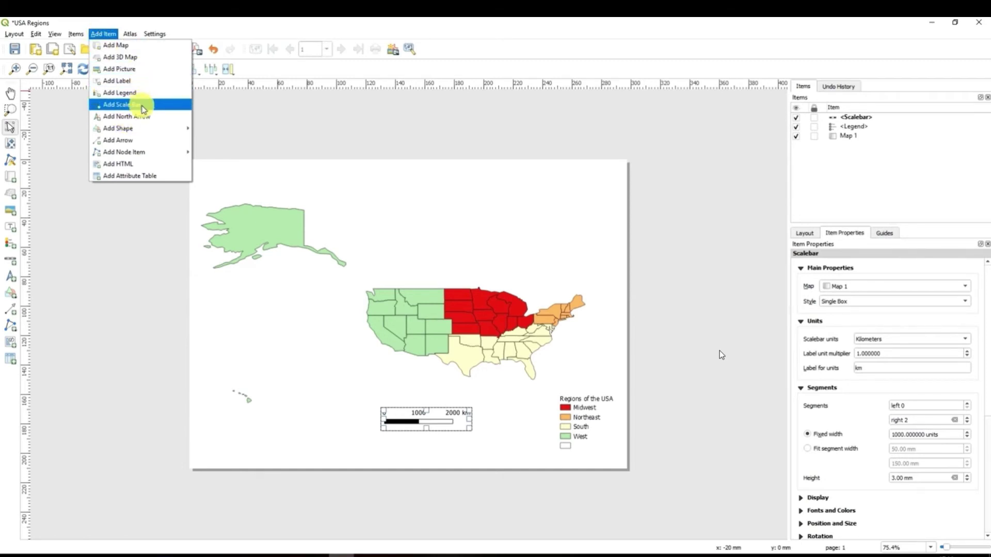
Draw a label at the page top and replace Lorem ipsum with 'The regions of the USA'
click(136, 82)
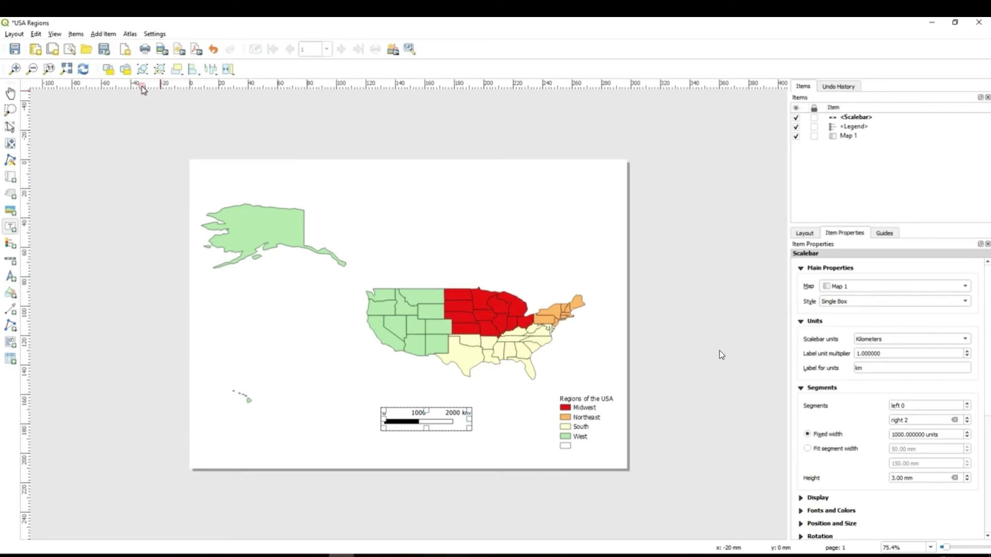
drag(332, 187, 371, 221)
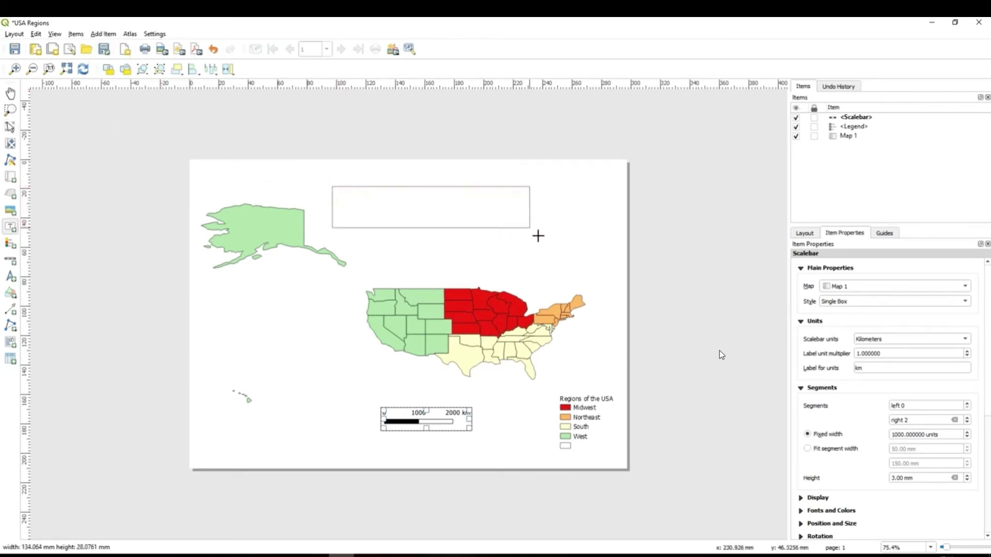
drag(539, 235, 532, 227)
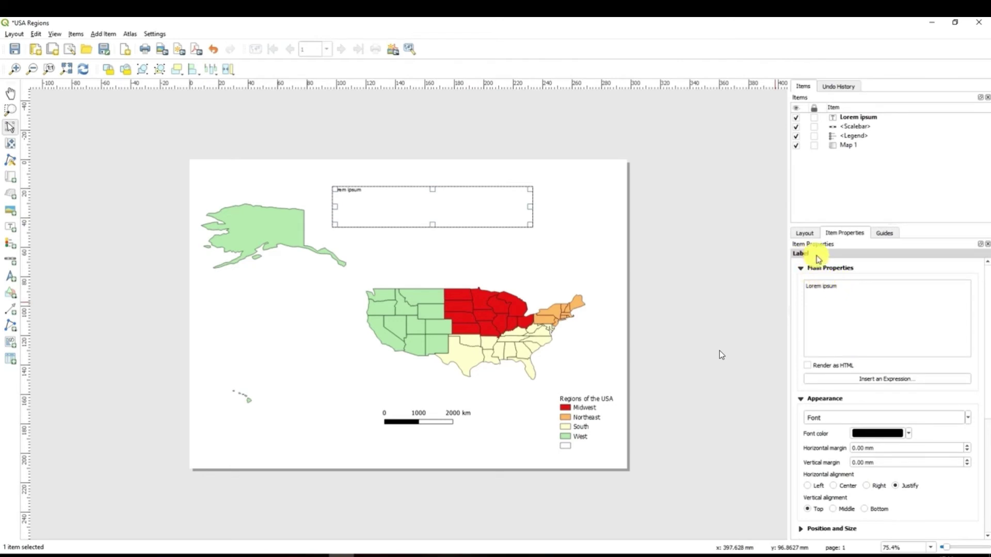
drag(853, 287, 795, 291)
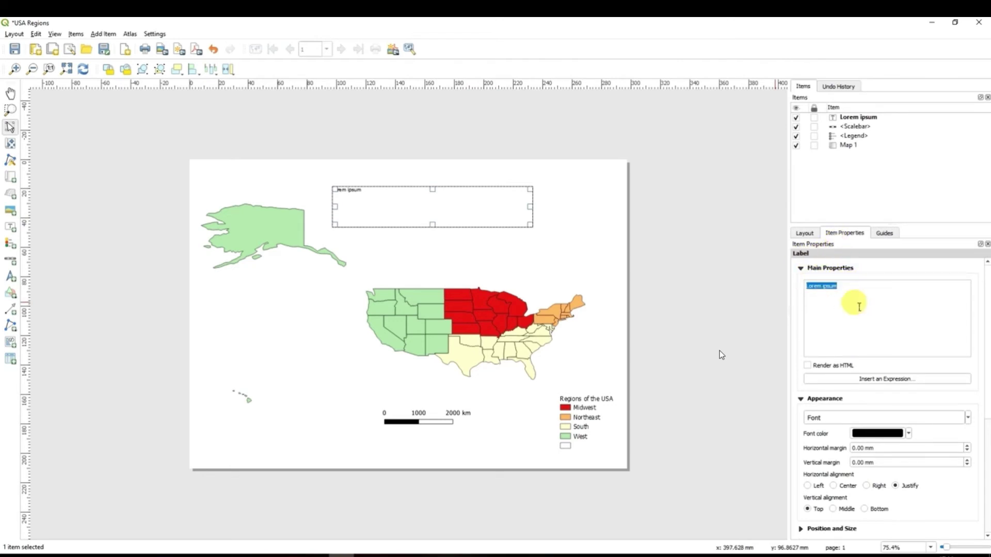
text(The regions of the USA)
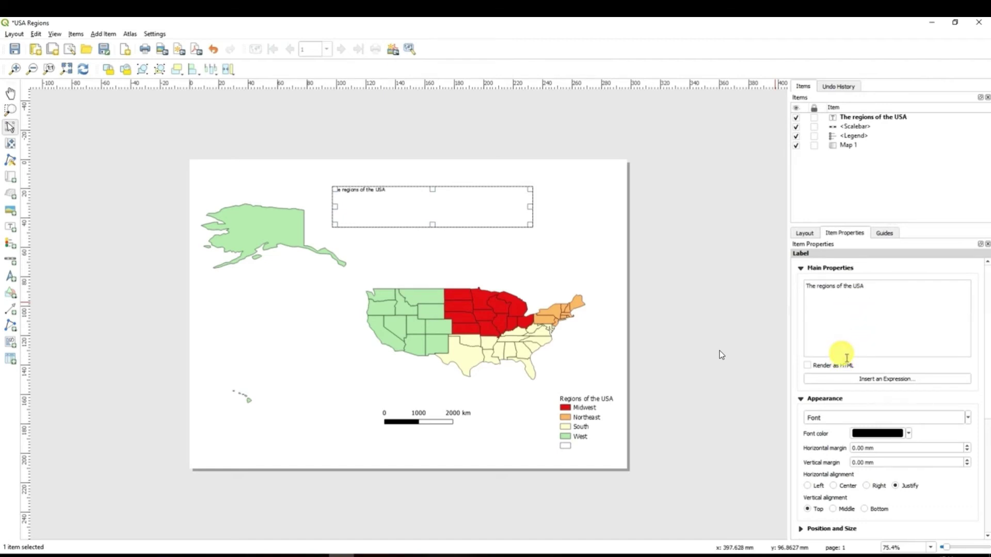
Set the title label's font to Calibri Bold at size 24
click(824, 417)
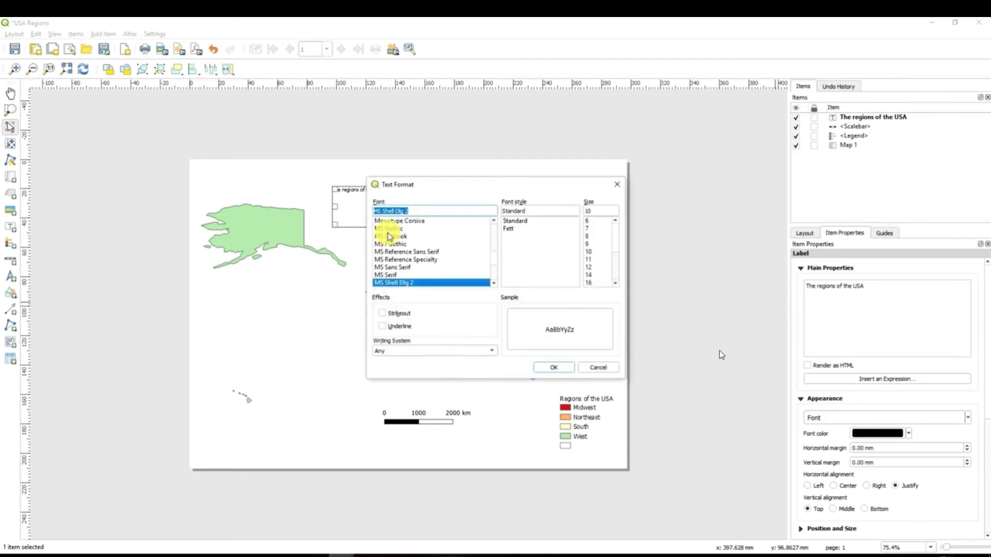
scroll(398, 253, down, 6)
scroll(400, 260, up, 1)
text(Tahoma)
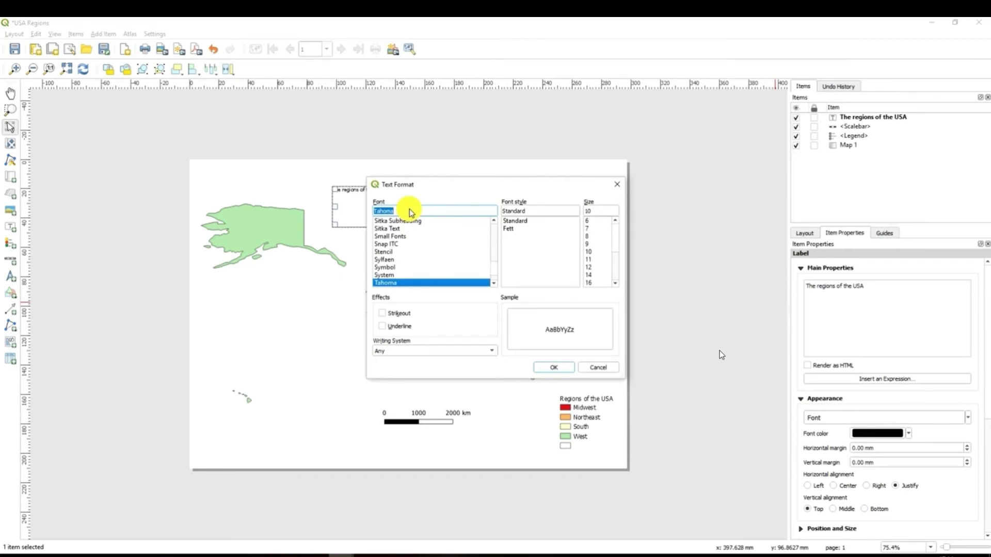
text(Impact)
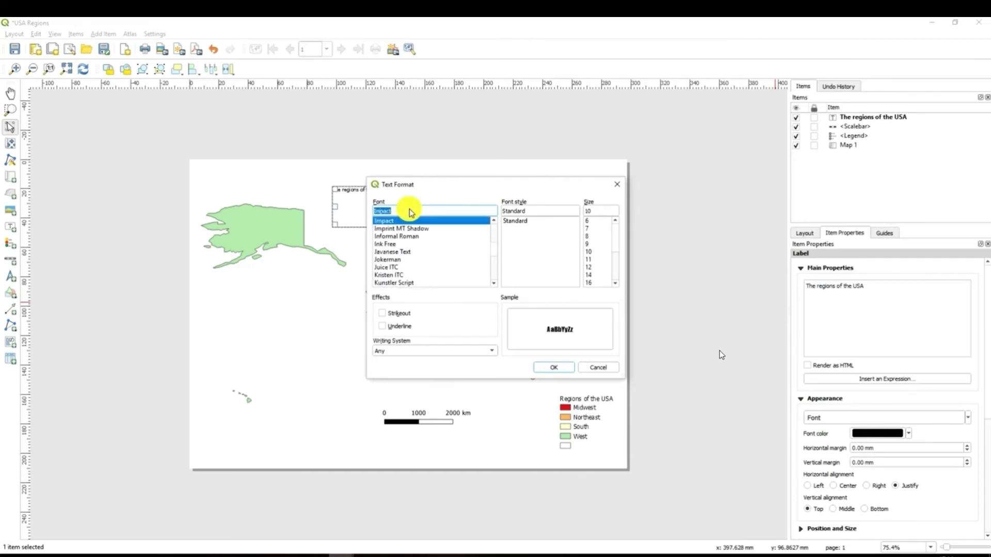
text(Calibri)
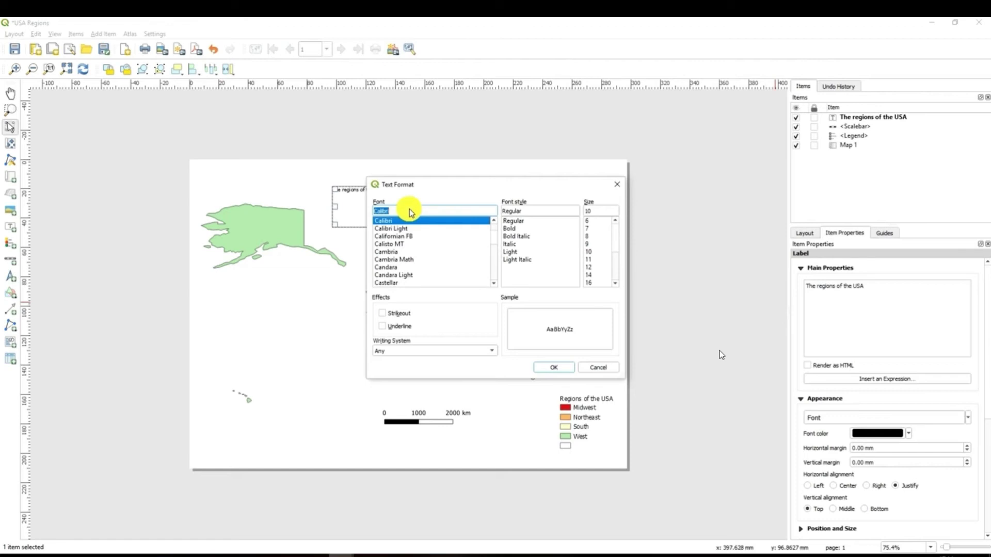
click(517, 229)
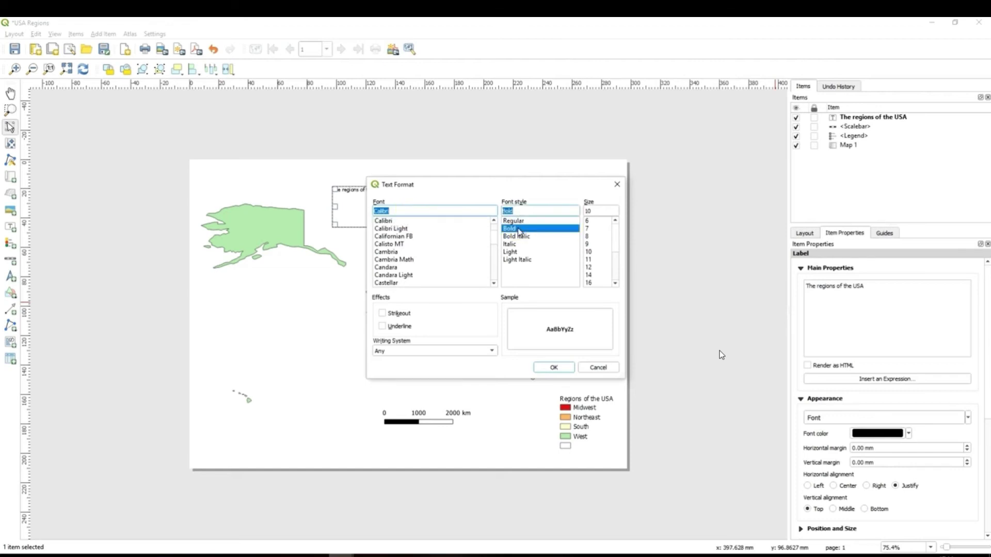
click(613, 283)
click(613, 283)
click(613, 283)
click(594, 275)
click(554, 368)
Nudge the title label slightly higher on the page
click(432, 192)
drag(421, 195, 421, 191)
click(381, 194)
click(847, 288)
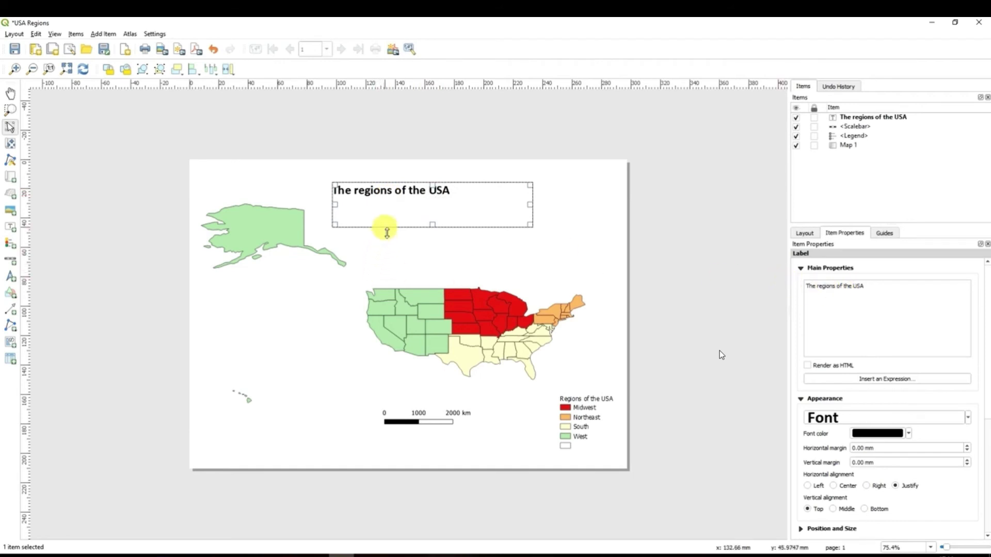
Centre the title label over the map and change its text to 'Regions of the USA'
drag(385, 227, 419, 197)
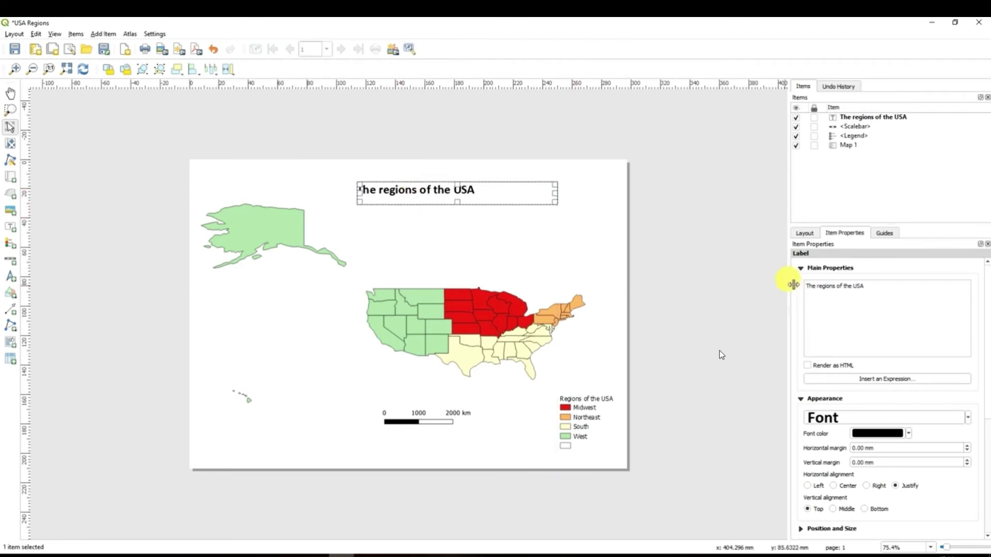
click(819, 287)
key(BackSpace)
key(BackSpace)
key(BackSpace)
key(BackSpace)
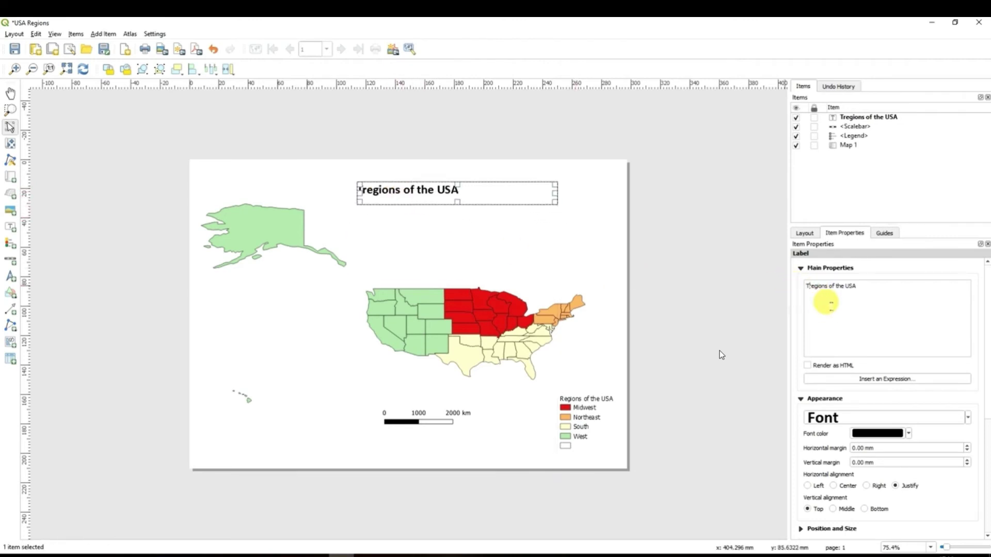
key(Delete)
text(R)
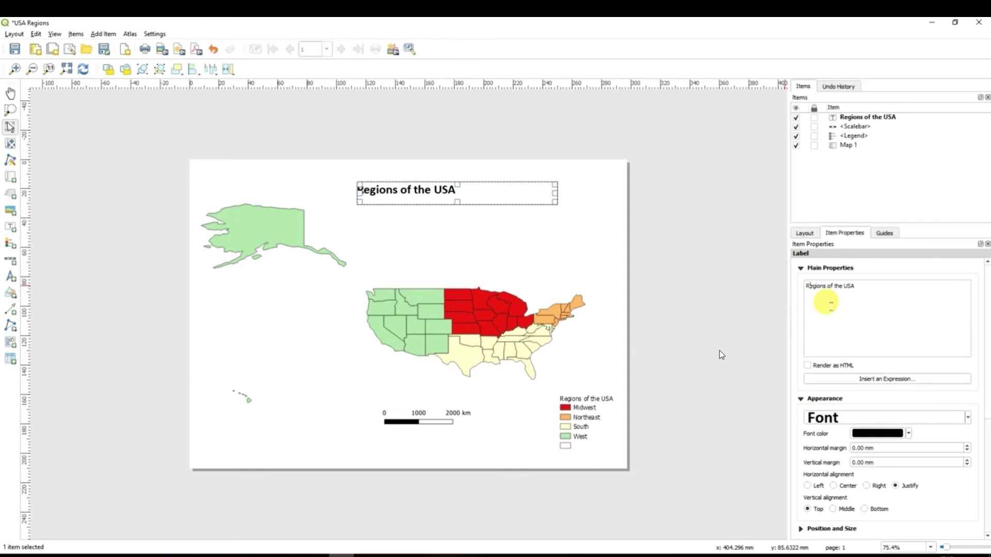
click(396, 218)
click(381, 197)
click(643, 268)
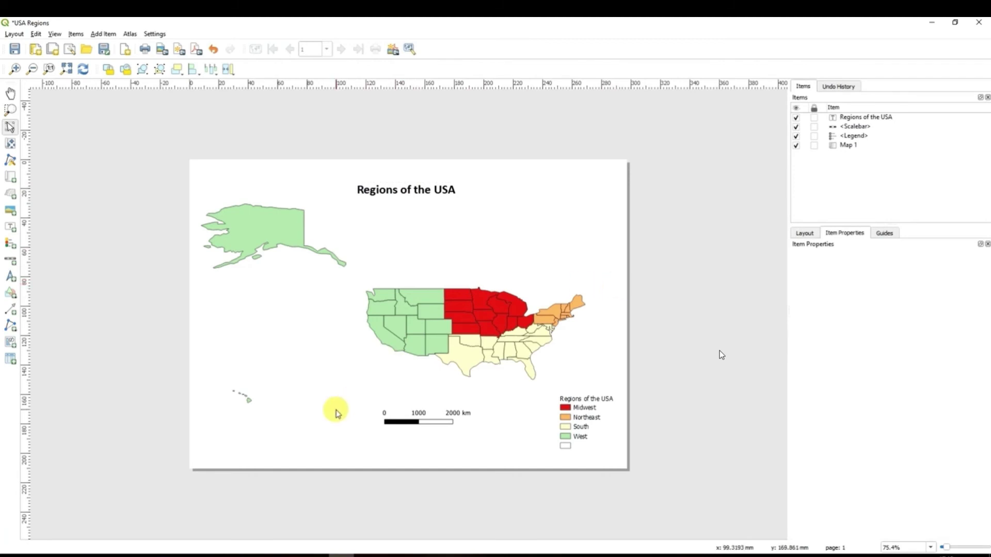
Save the project and export the layout as a TIF image named USA Regions in Maps
click(16, 50)
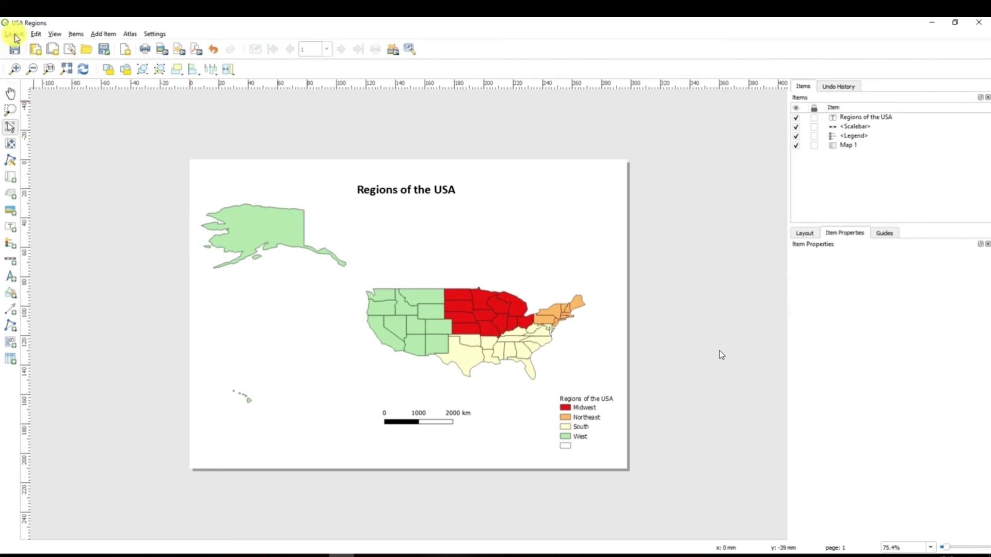
click(14, 34)
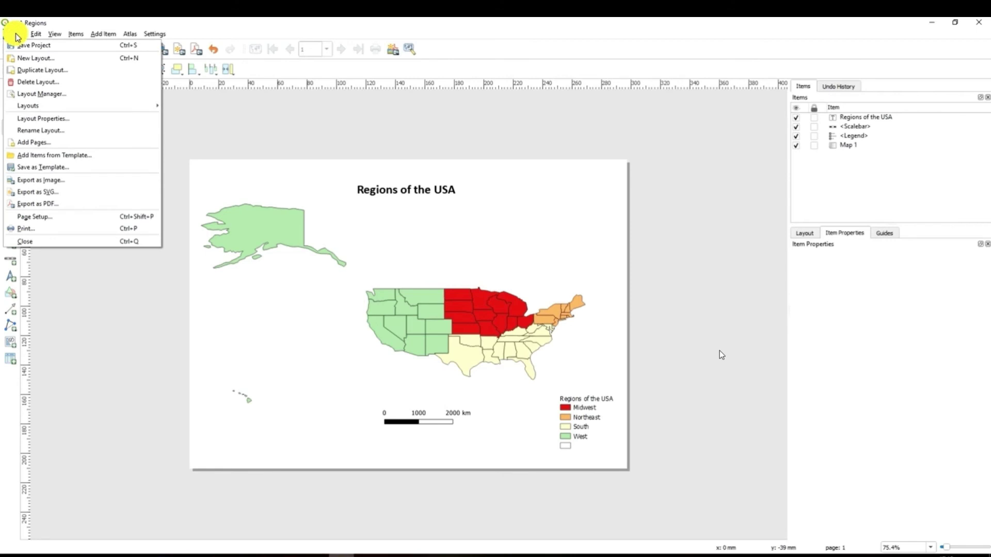
click(75, 181)
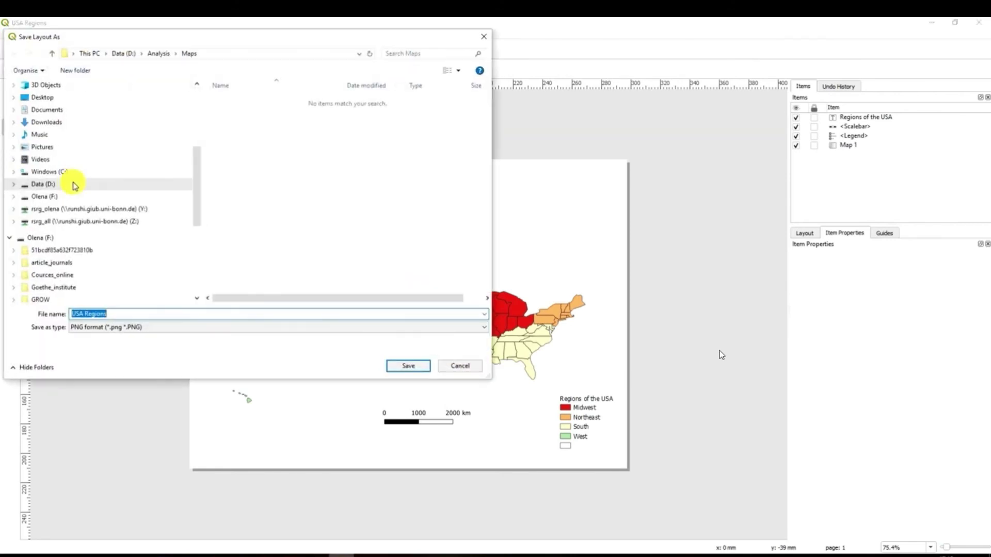
drag(202, 36, 386, 73)
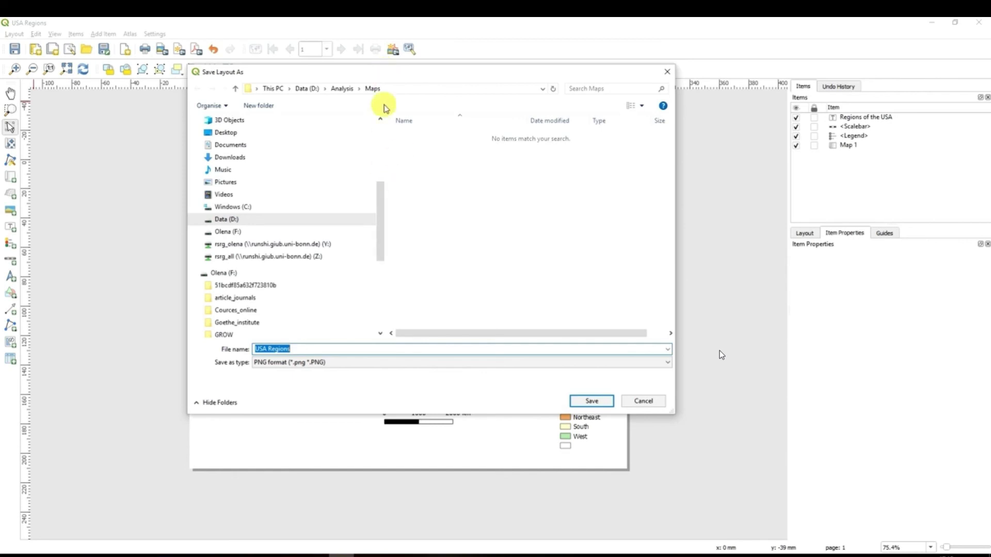
click(285, 367)
click(285, 363)
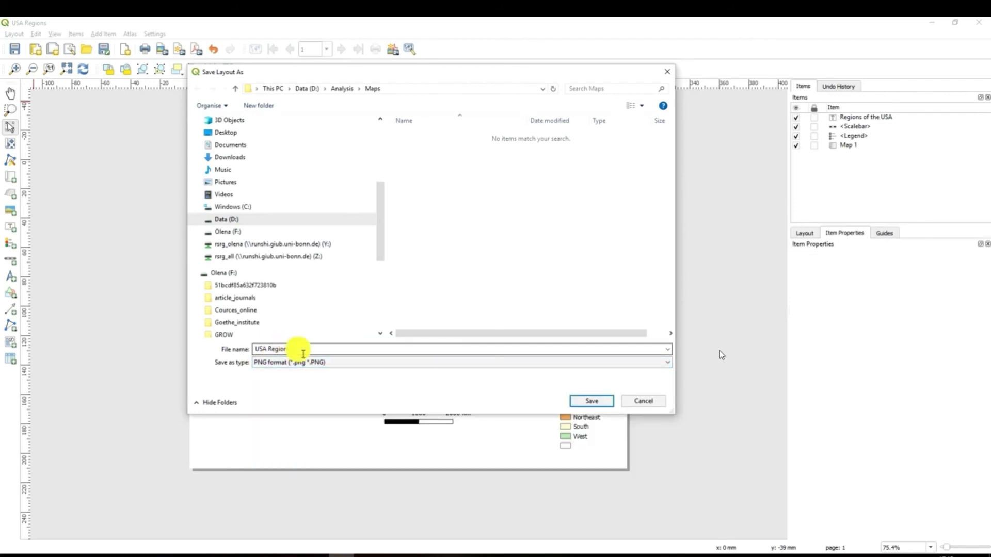
click(303, 364)
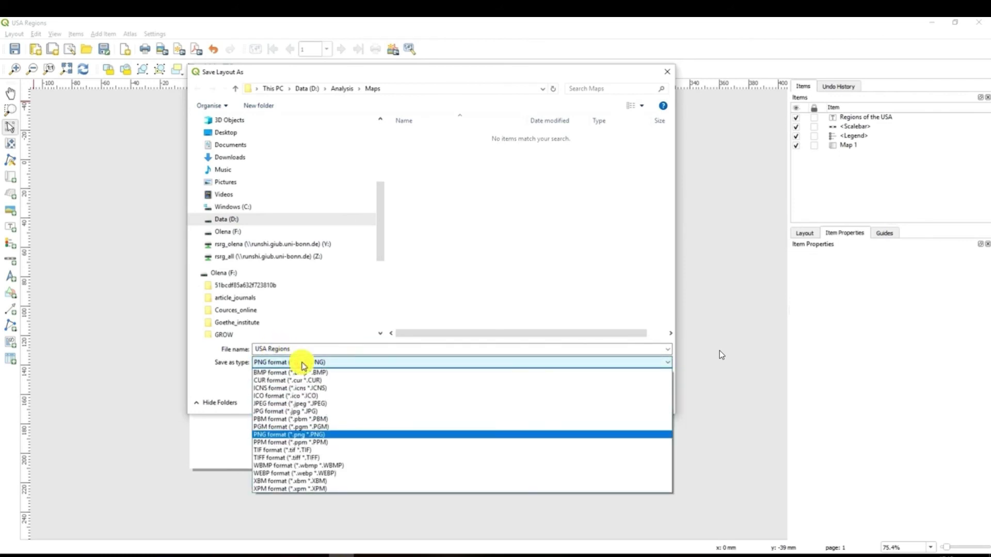
click(301, 451)
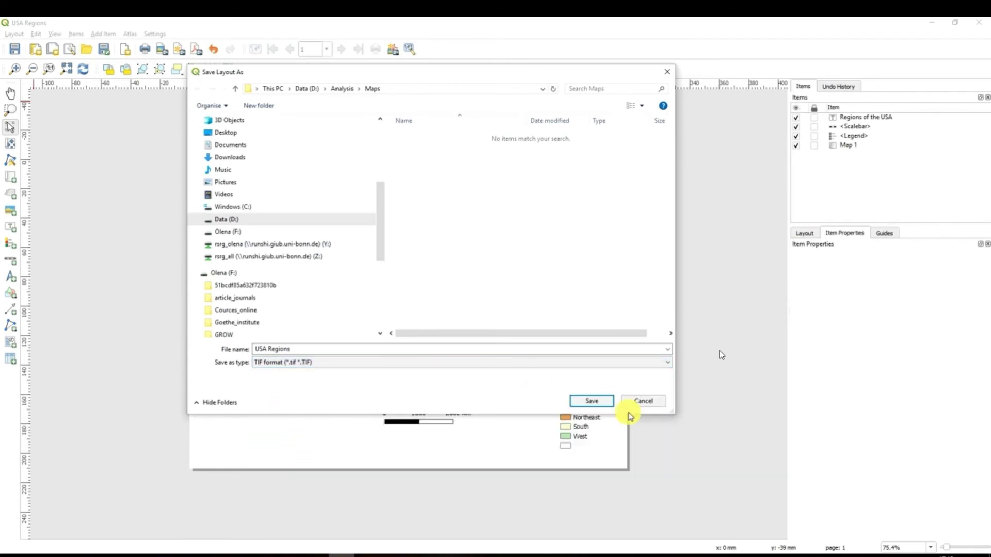
click(590, 401)
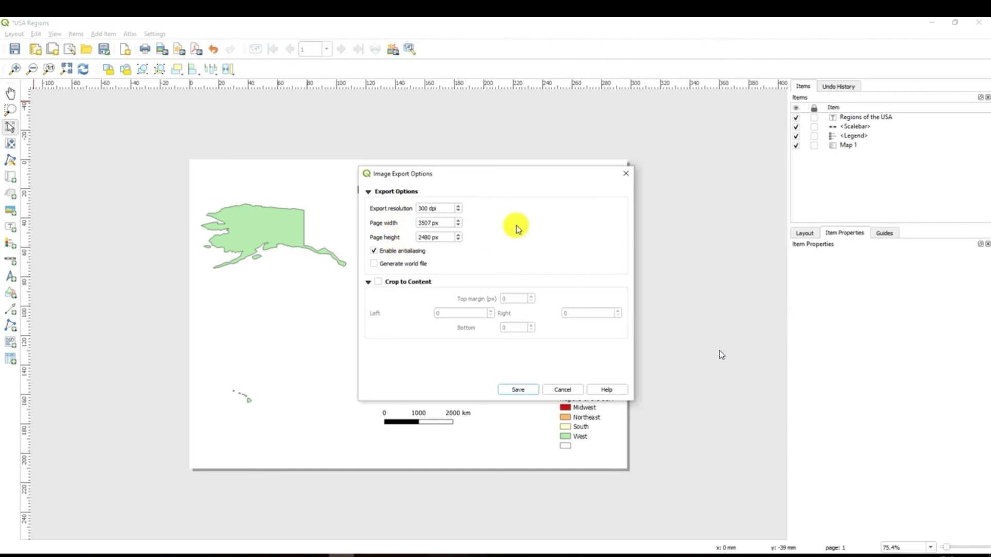
Export USA Regions.tif at 300 dpi, 3507 × 2480 px, with antialiasing
click(518, 393)
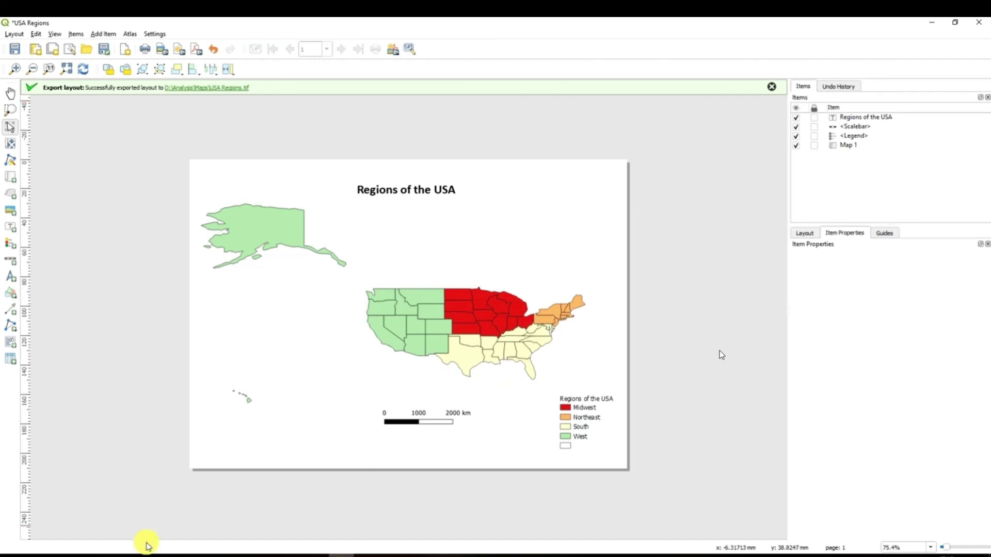
Open USA Regions.tif from the Maps folder in Paint
mouse_move(115, 550)
click(211, 552)
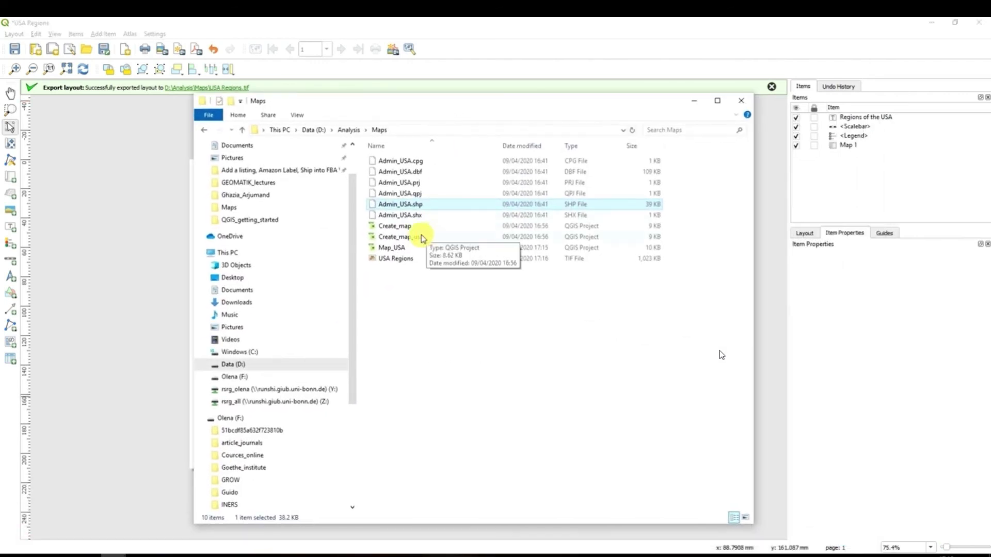
click(406, 248)
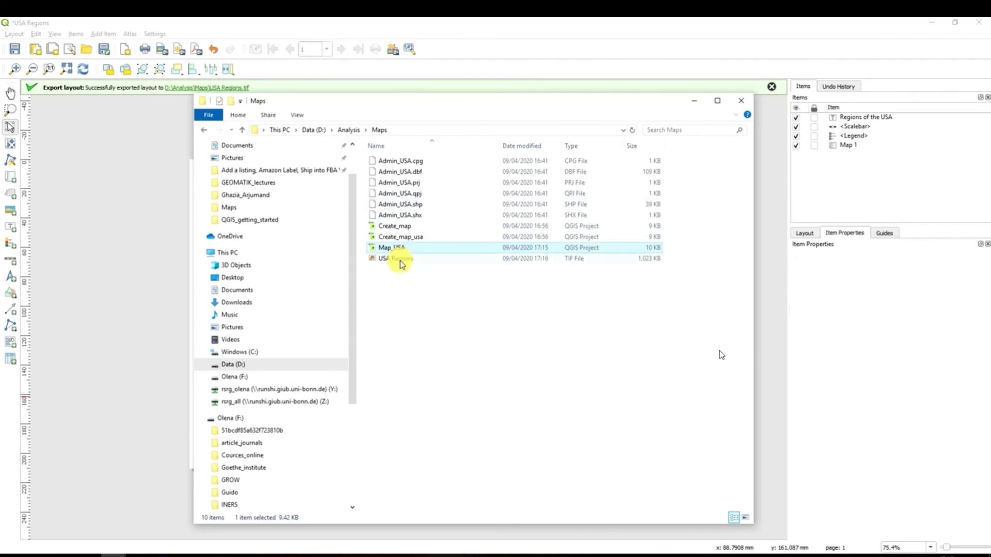
double_click(402, 259)
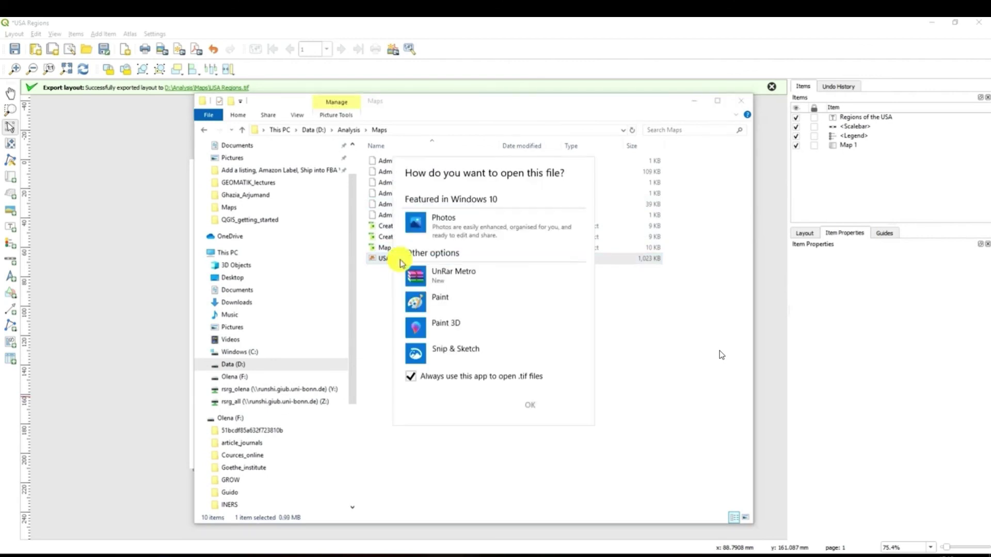
click(446, 304)
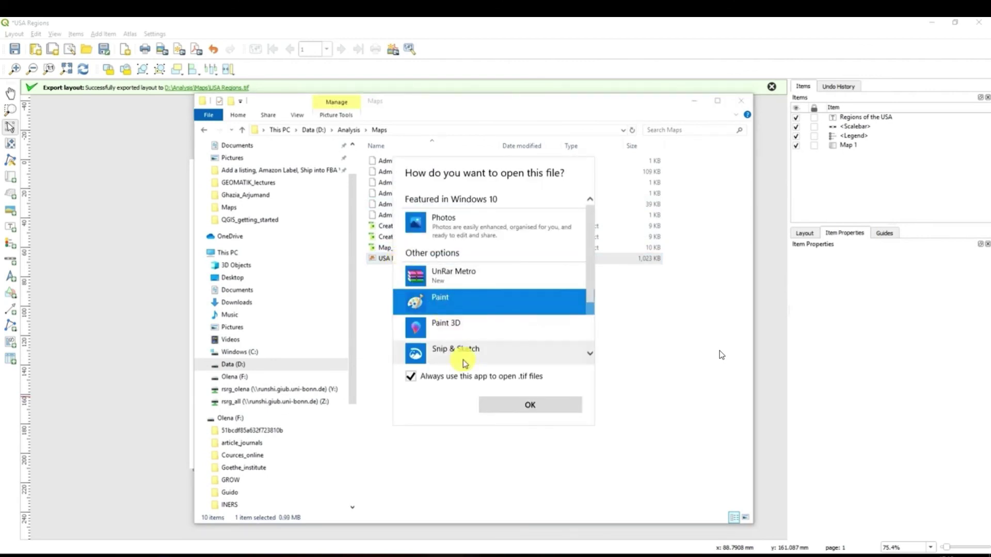
click(454, 226)
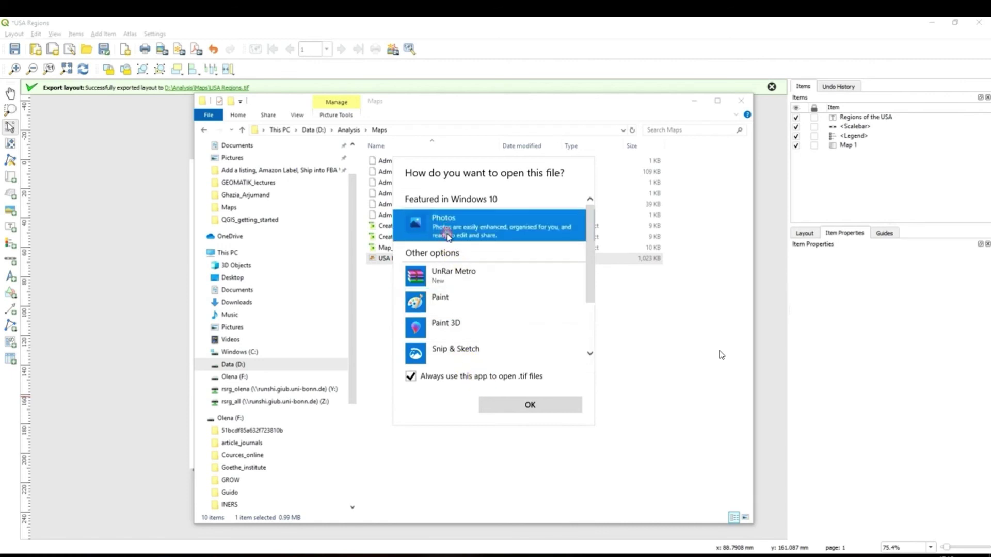
click(450, 305)
click(499, 406)
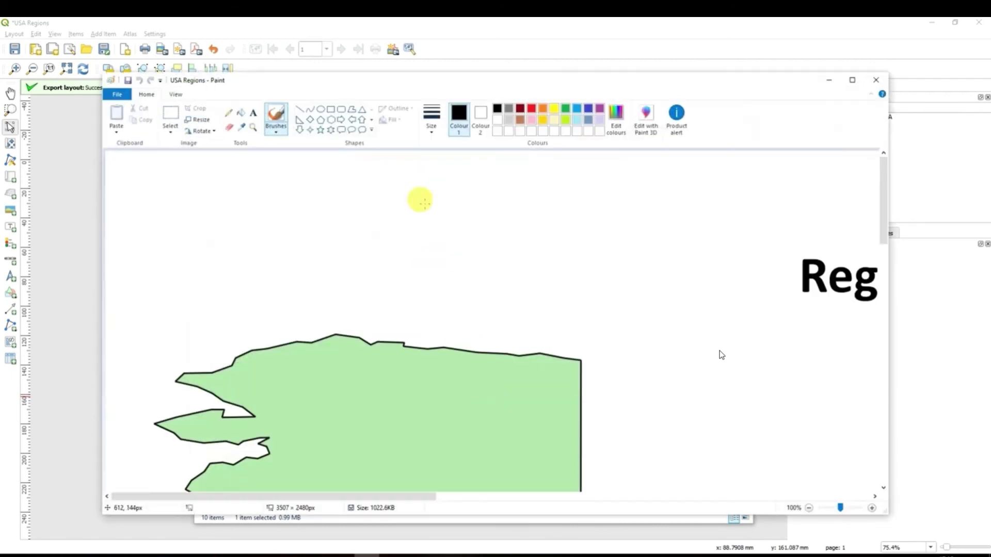
Maximise Paint and zoom out until the whole exported map is visible
click(852, 80)
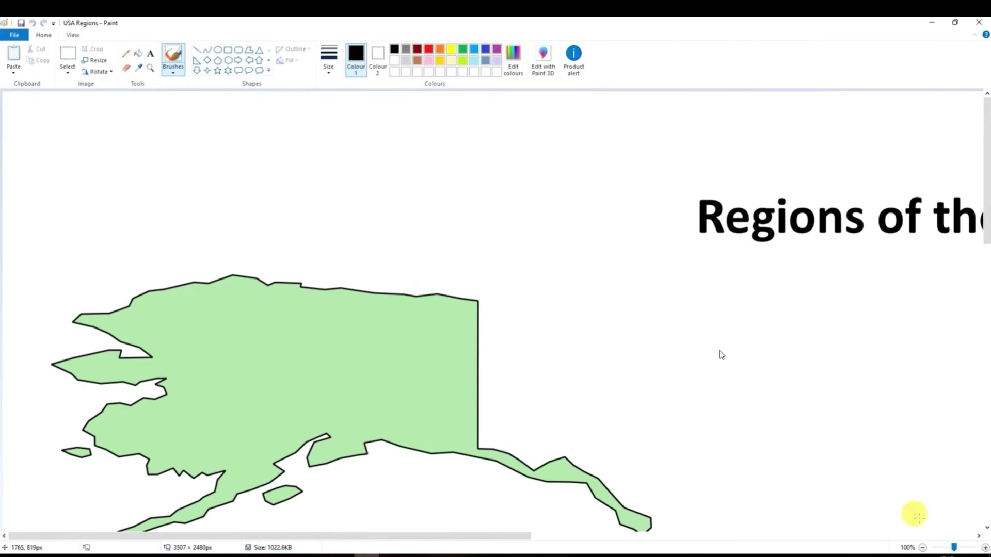
click(923, 547)
click(923, 548)
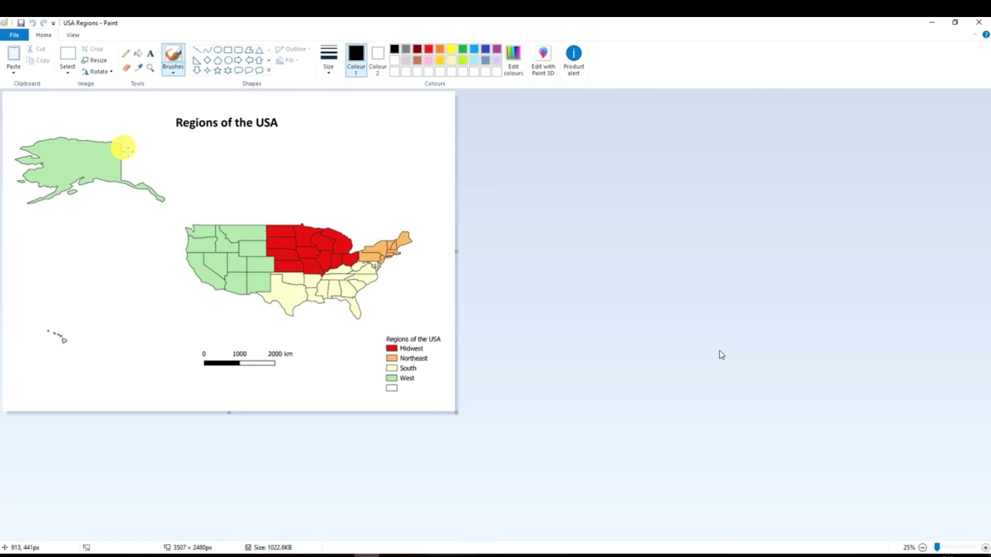
Minimise Paint and the Maps folder window to bring back the USA Regions layout with its TIFF export notice
click(931, 22)
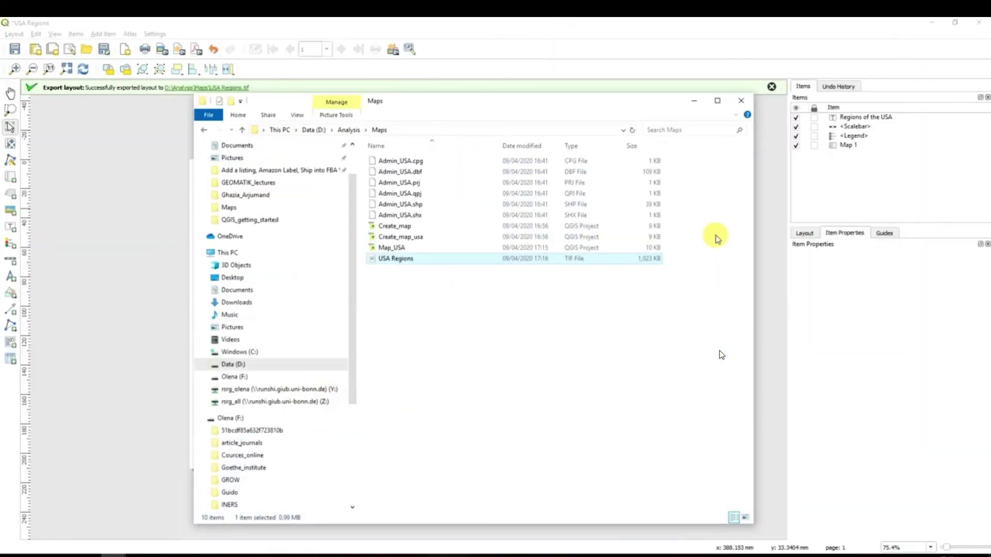
click(694, 101)
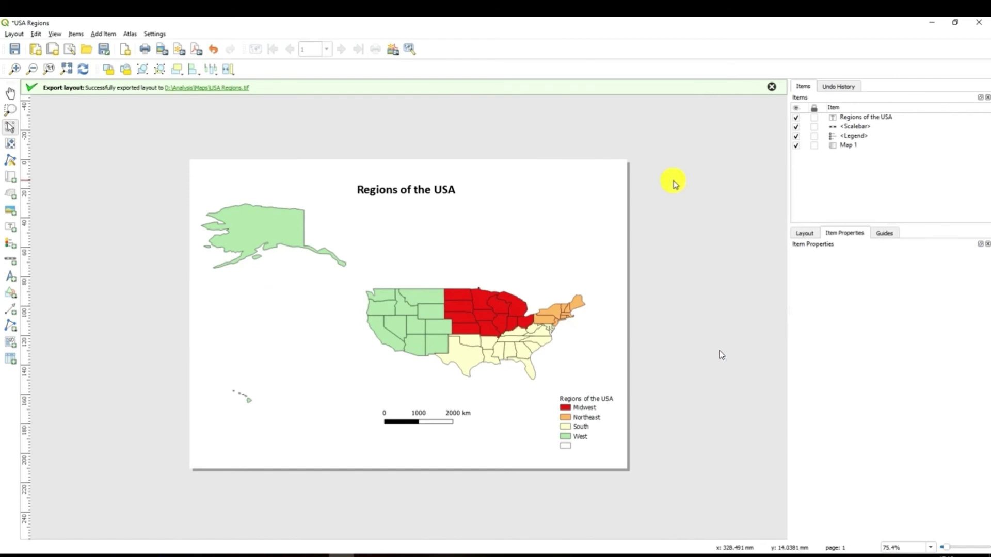